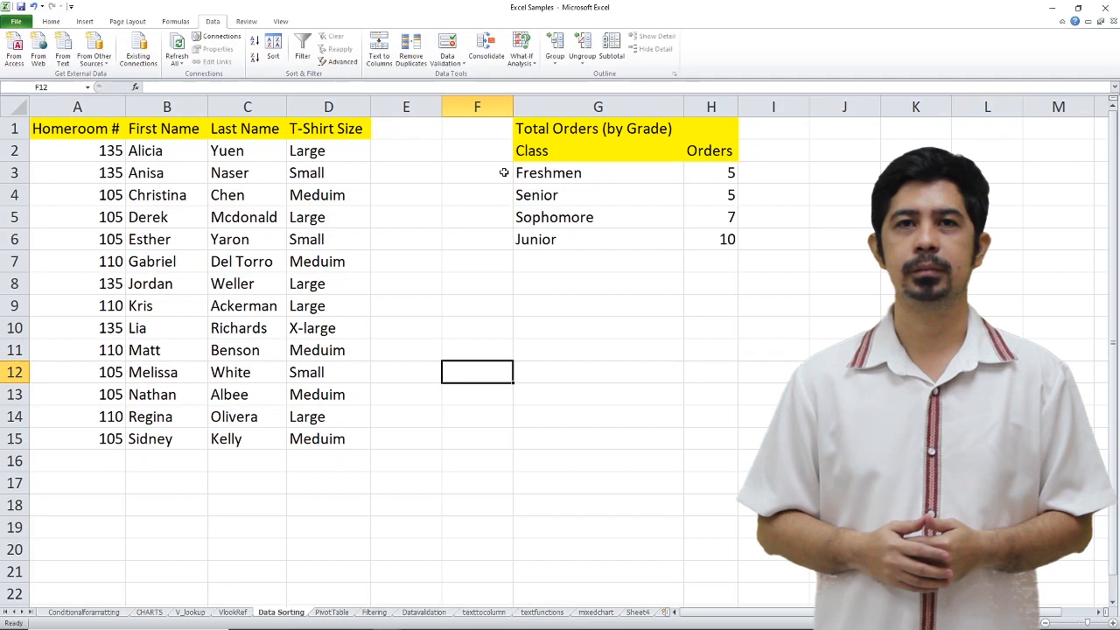
- Sort the Total Orders table in G2:H6 by Orders from largest to smallest, treating its first row as headers
{"action": "left_click_drag", "start_coordinate": [536, 144], "coordinate": [714, 242]}
{"action": "left_click", "coordinate": [274, 51]}
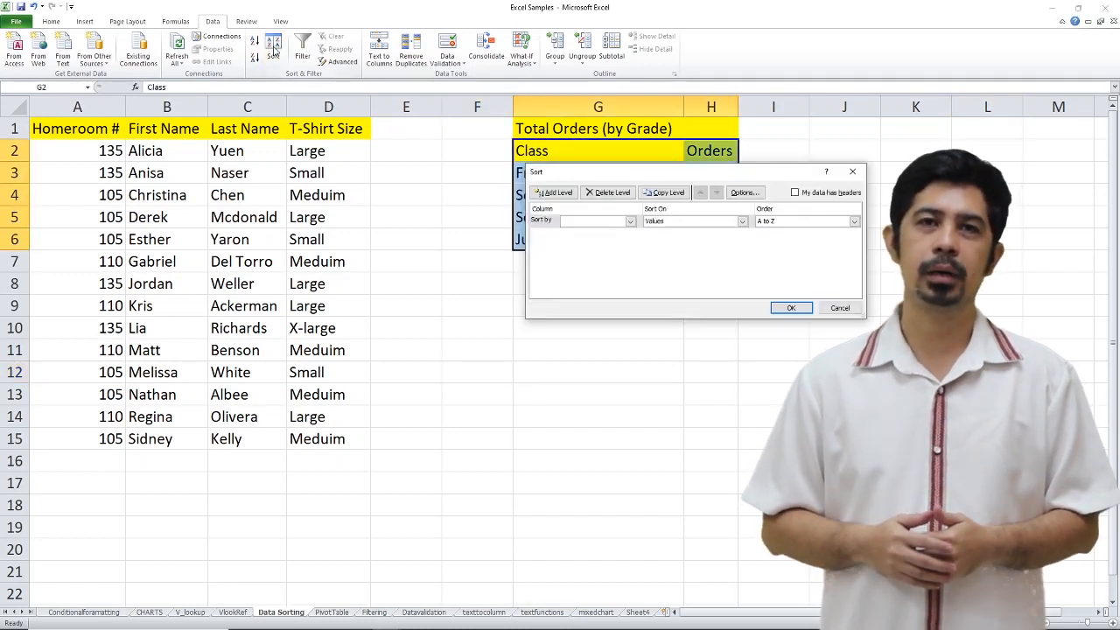
{"action": "left_click", "coordinate": [795, 194]}
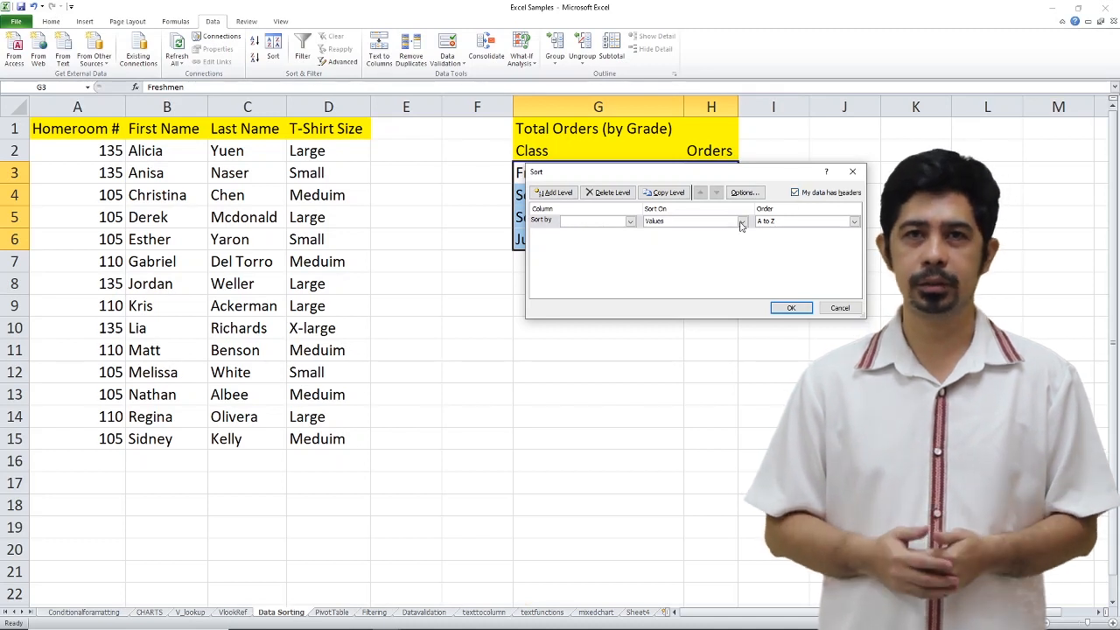
{"action": "left_click", "coordinate": [630, 221]}
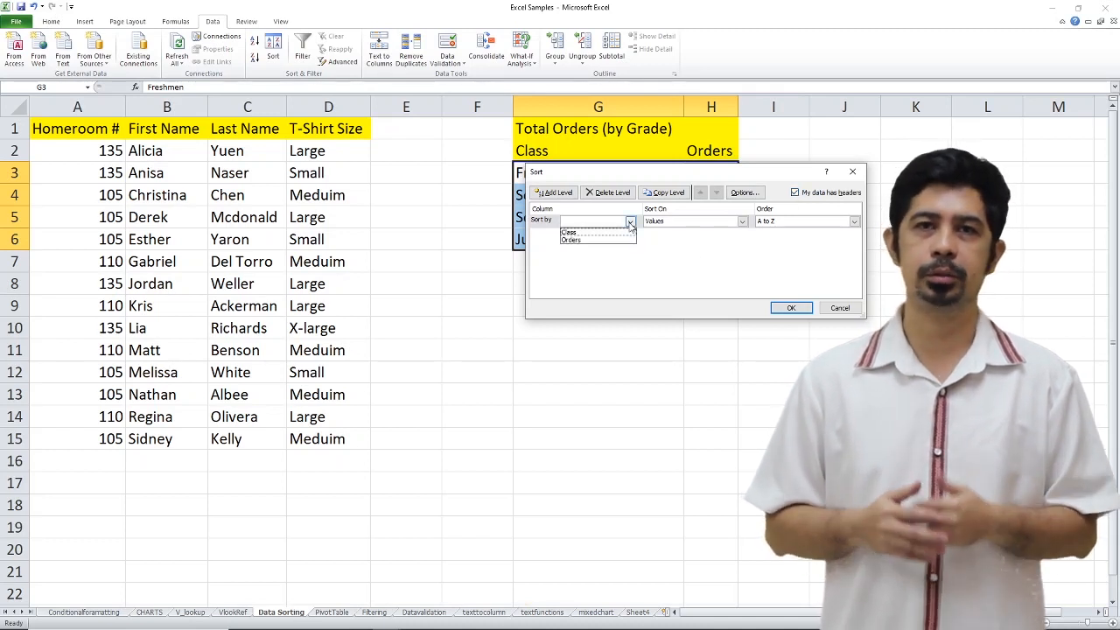
{"action": "left_click", "coordinate": [610, 241]}
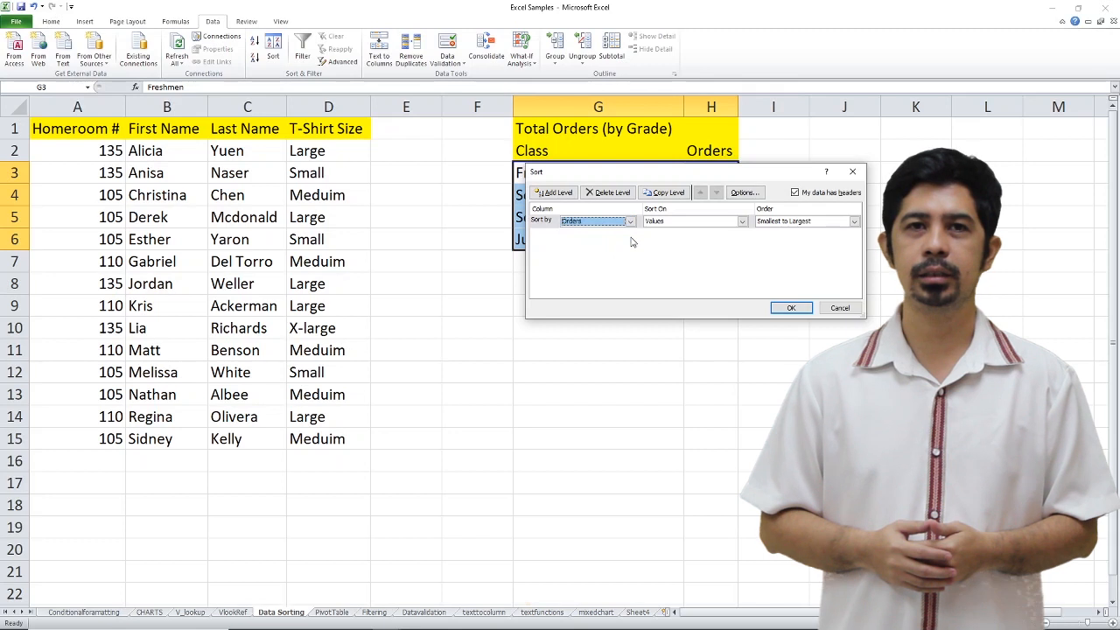
{"action": "left_click", "coordinate": [792, 224]}
{"action": "left_click", "coordinate": [793, 243]}
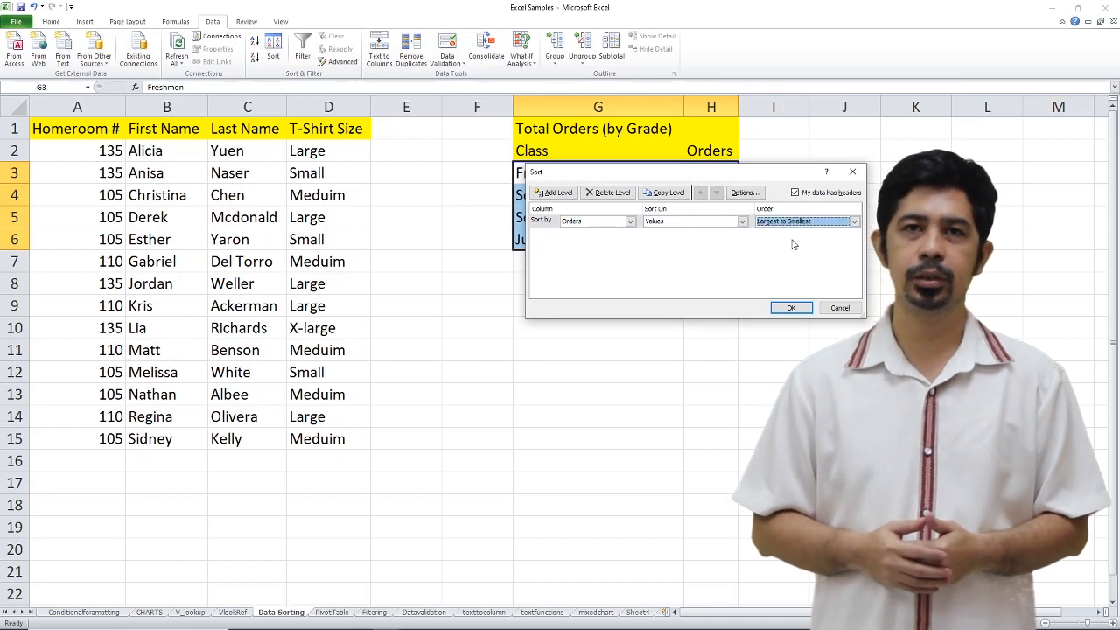
{"action": "left_click", "coordinate": [792, 308]}
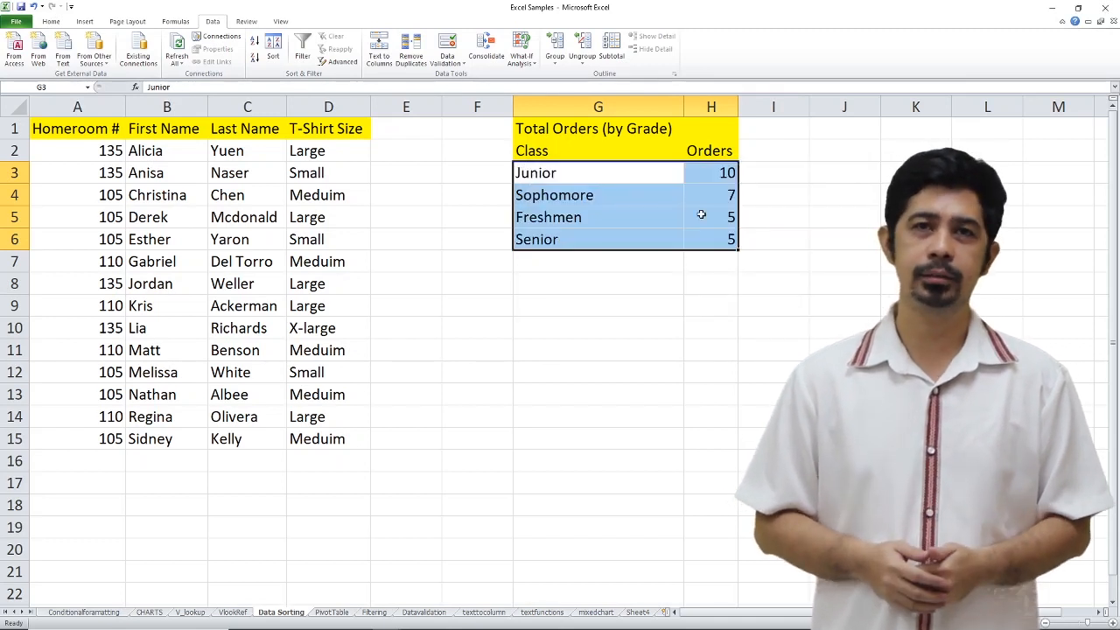
{"action": "left_click", "coordinate": [396, 152]}
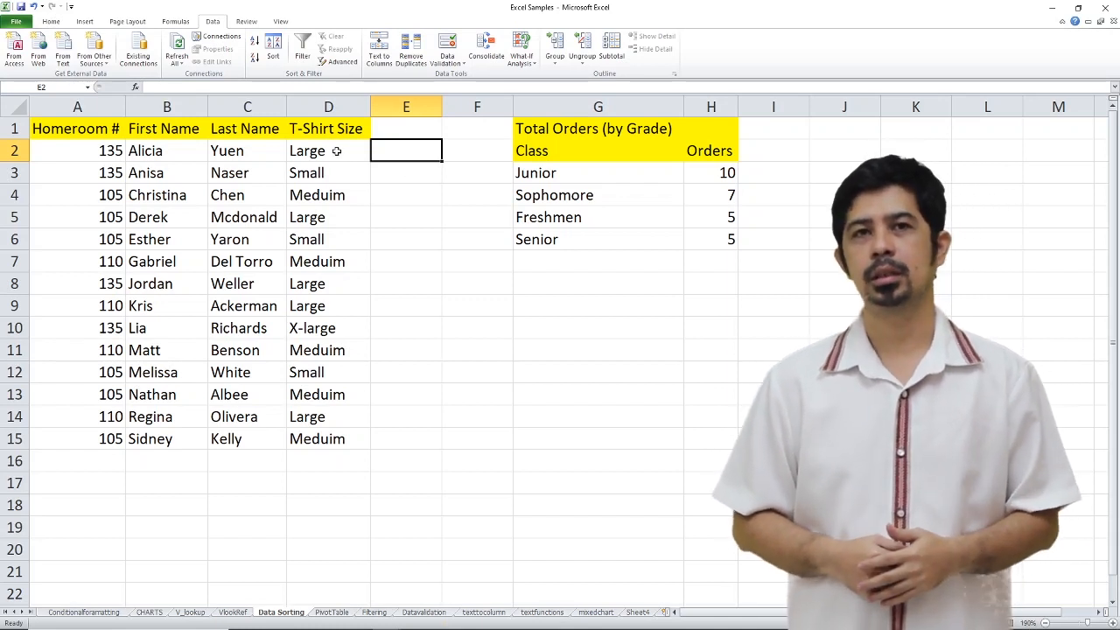
- Sort the homeroom list by T-Shirt Size from A to Z, expanding the selection to the adjacent columns, and check the size groups
{"action": "left_click_drag", "start_coordinate": [342, 156], "coordinate": [319, 430]}
{"action": "left_click", "coordinate": [255, 42]}
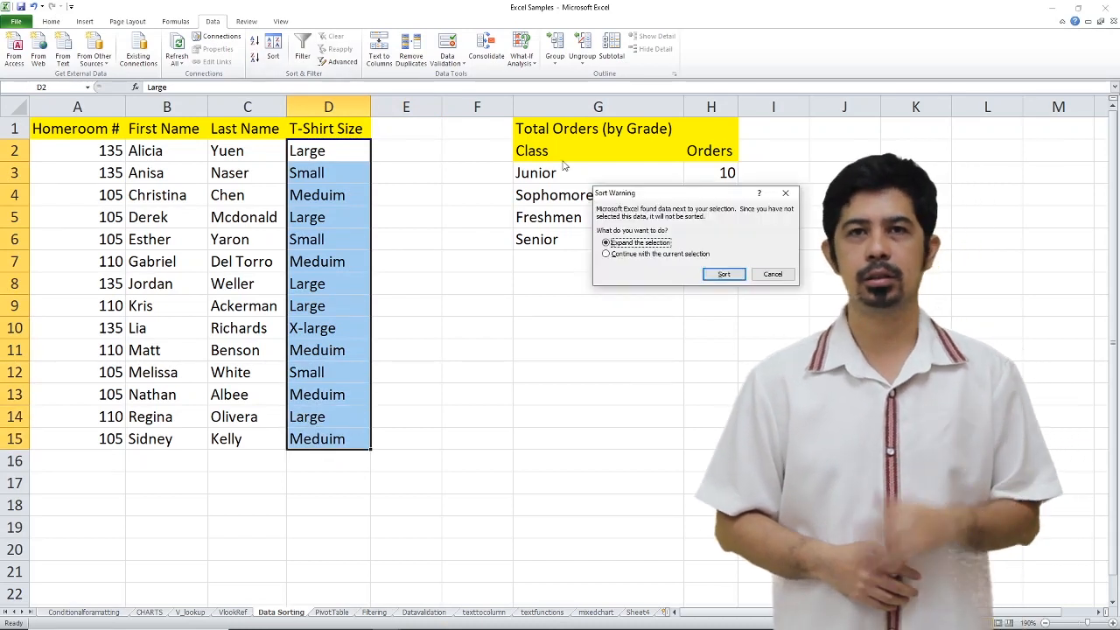
{"action": "left_click", "coordinate": [756, 274]}
{"action": "left_click", "coordinate": [254, 42]}
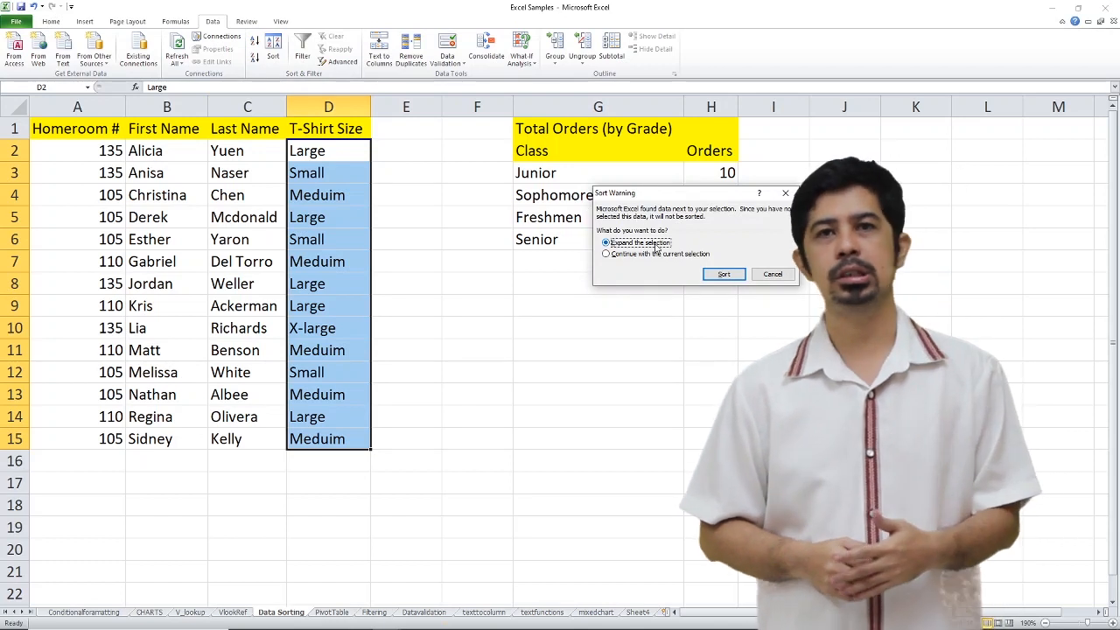
{"action": "left_click", "coordinate": [724, 274]}
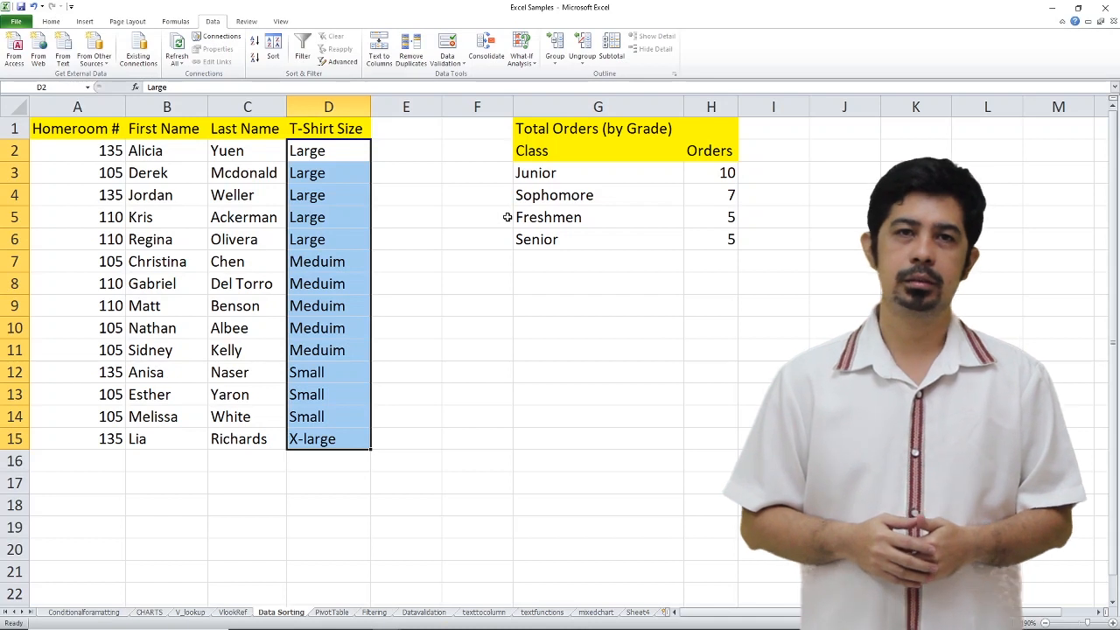
{"action": "left_click", "coordinate": [324, 159]}
{"action": "left_click", "coordinate": [337, 268]}
{"action": "left_click", "coordinate": [336, 379]}
{"action": "left_click", "coordinate": [325, 448]}
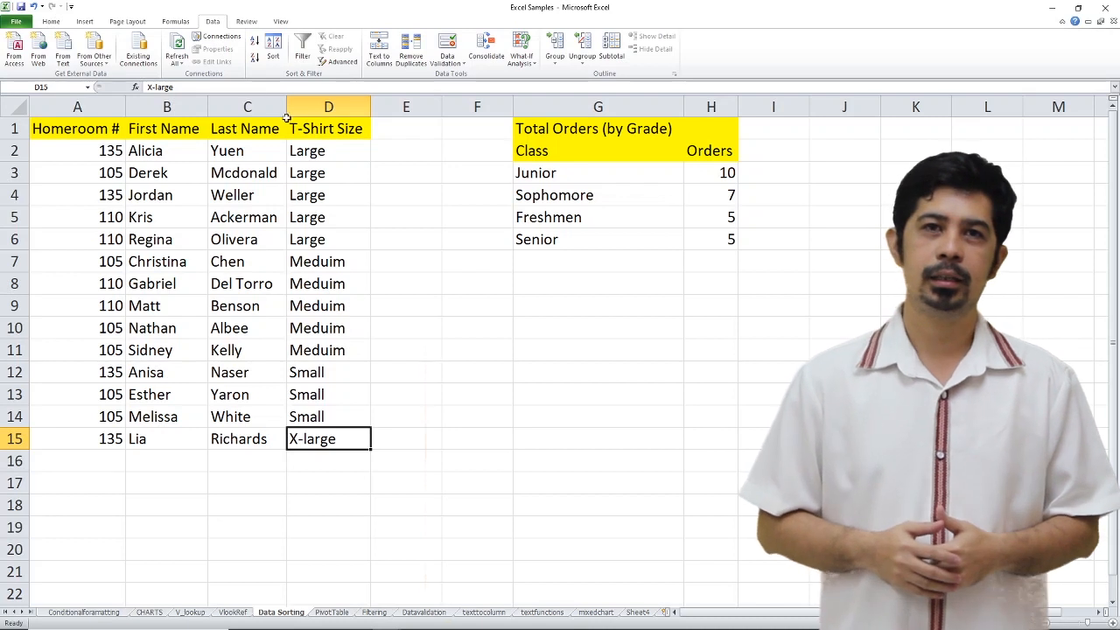
- Create a custom sort list with the entries Small, Meduim, Large, X-large for the T-Shirt Size sort order
{"action": "left_click", "coordinate": [320, 153]}
{"action": "left_click", "coordinate": [274, 45]}
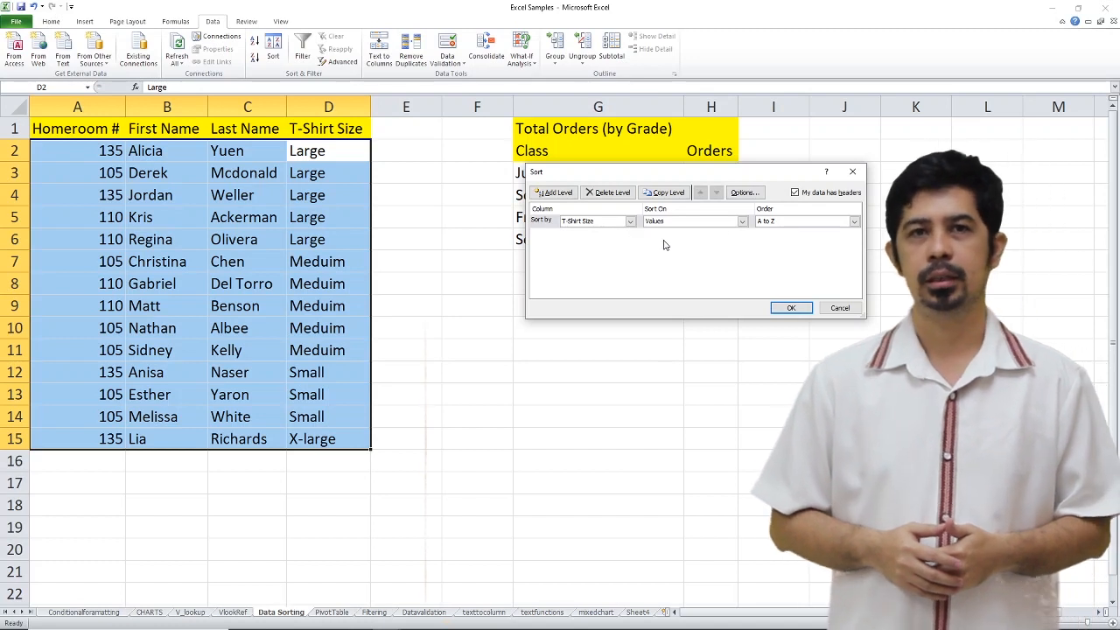
{"action": "left_click", "coordinate": [855, 222]}
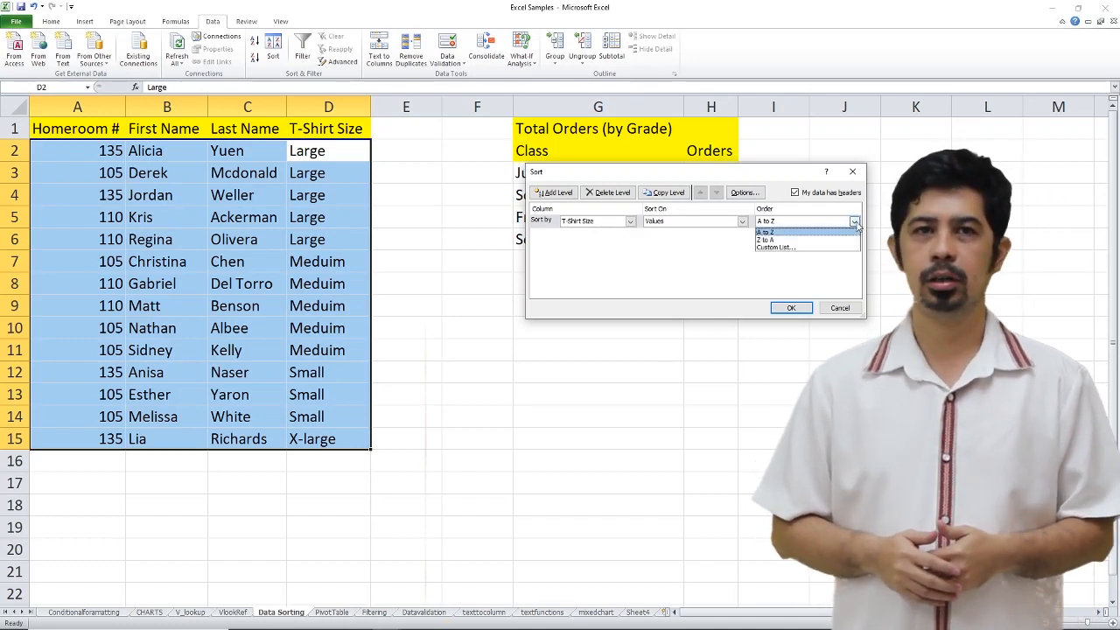
{"action": "left_click", "coordinate": [814, 249]}
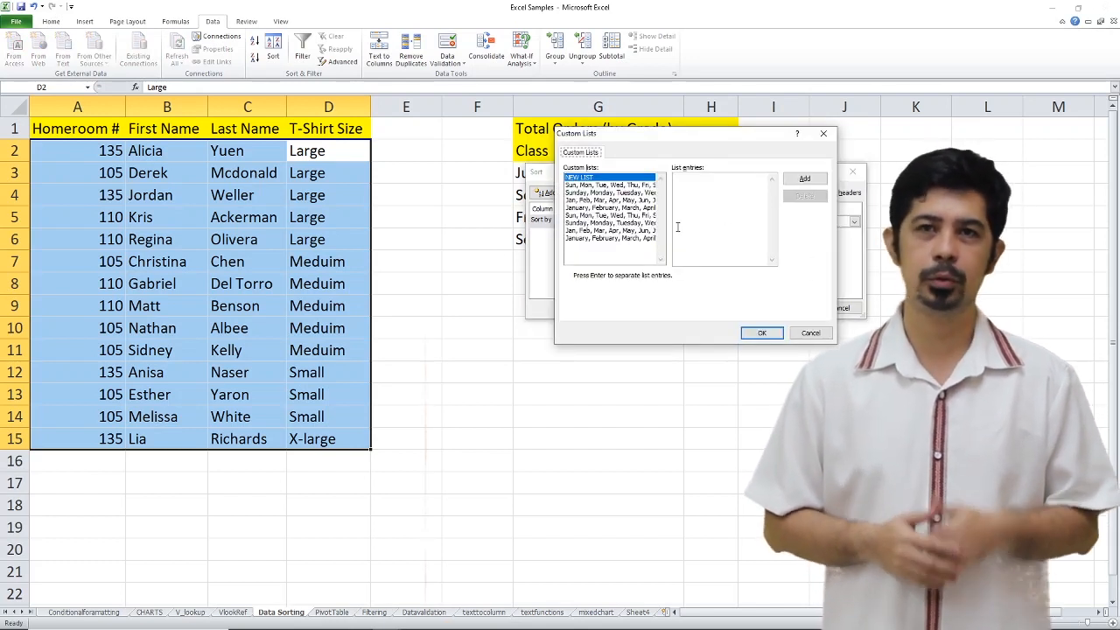
{"action": "left_click", "coordinate": [701, 179]}
{"action": "type", "text": "Small"}
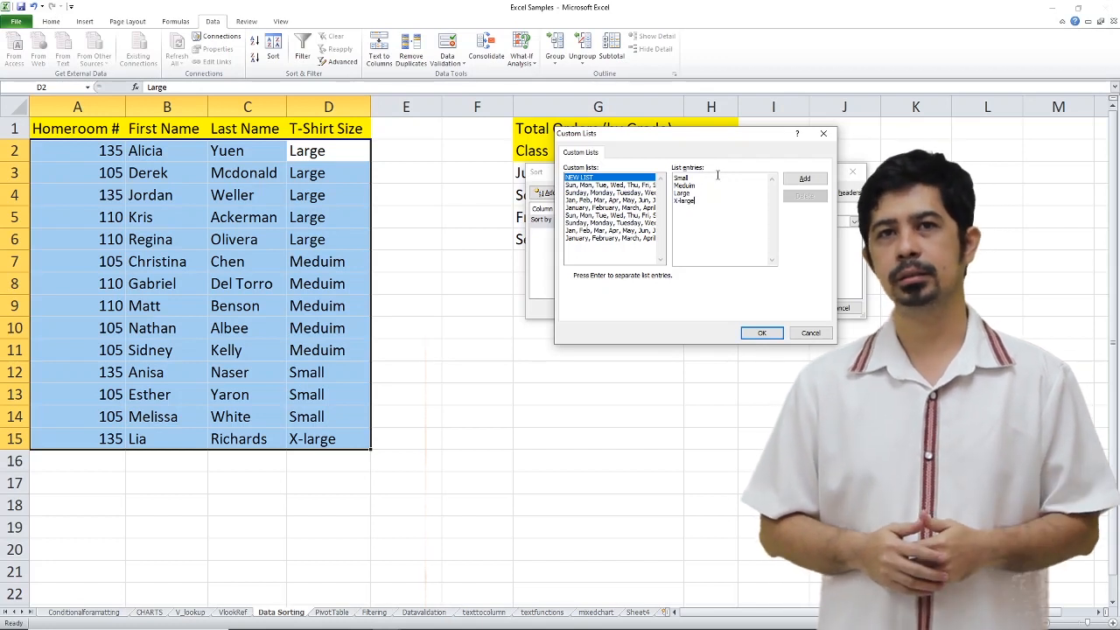
{"action": "left_click", "coordinate": [805, 179]}
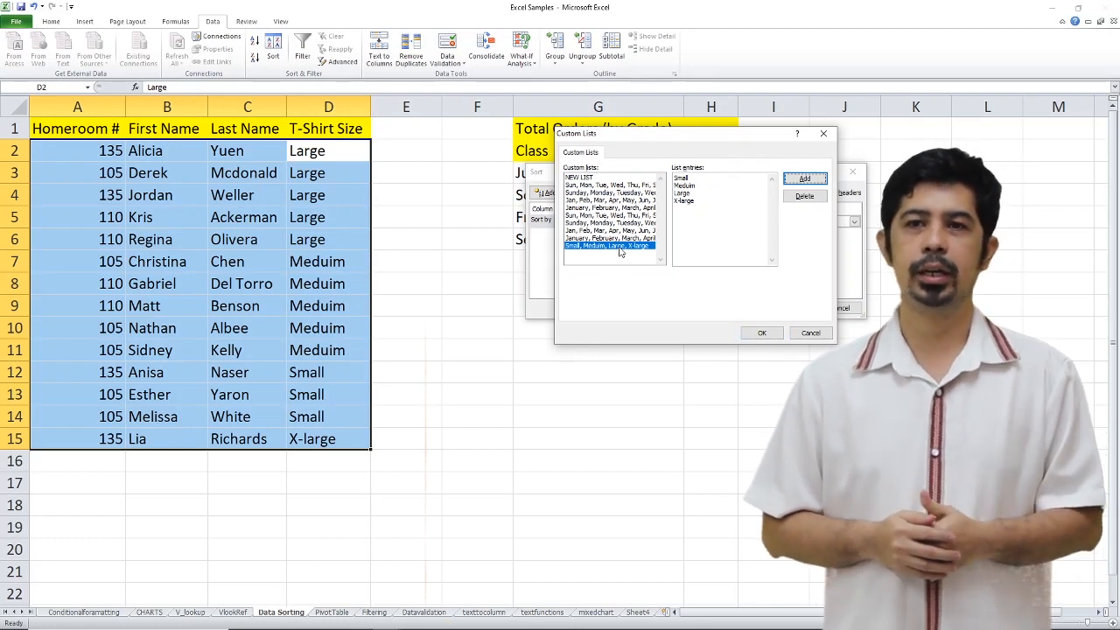
- Sort the homeroom list by T-Shirt Size using the new custom list and review the size column
{"action": "left_click", "coordinate": [758, 332]}
{"action": "left_click", "coordinate": [791, 308]}
{"action": "left_click_drag", "start_coordinate": [332, 153], "coordinate": [332, 435]}
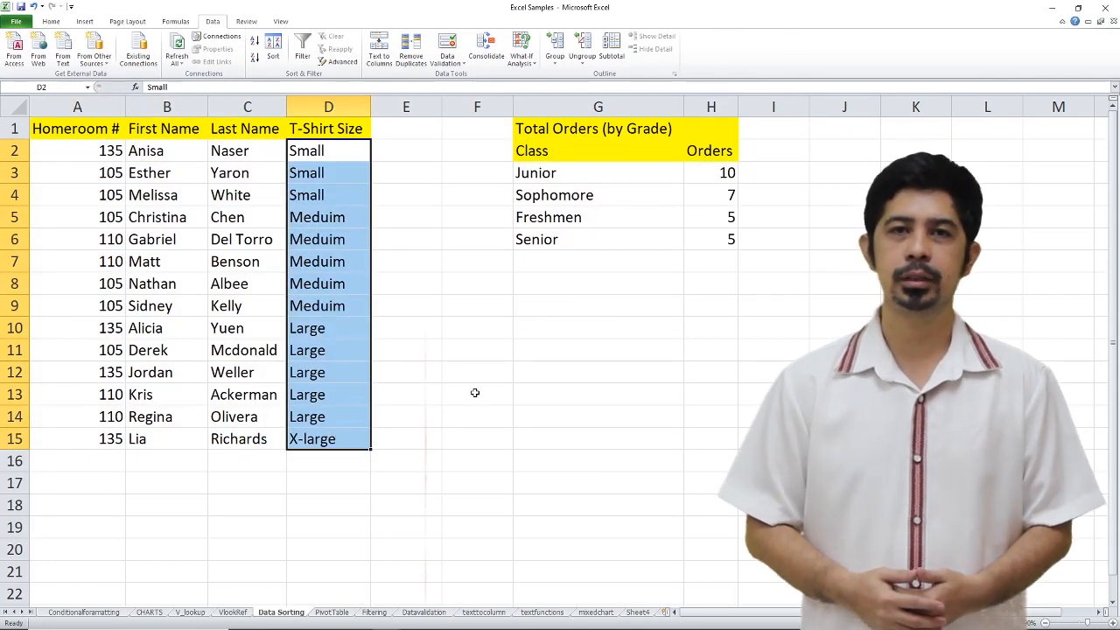
{"action": "left_click", "coordinate": [595, 441]}
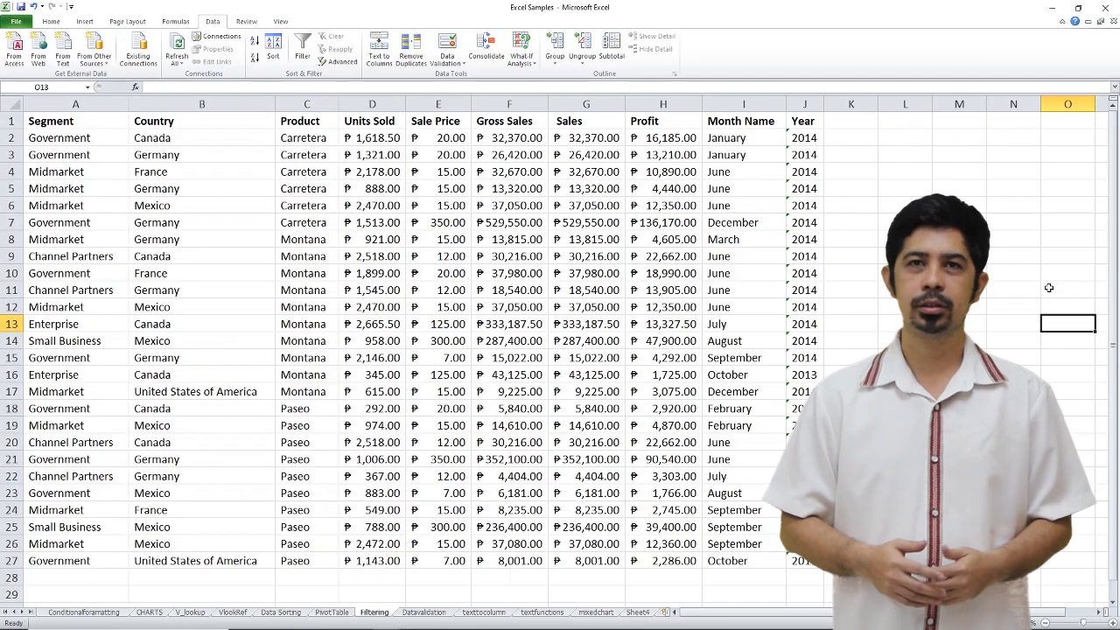
- Turn on header filters for the sales data in A1:J27 of the Filtering sheet and look at the Country filter options
{"action": "left_click_drag", "start_coordinate": [59, 137], "coordinate": [803, 561]}
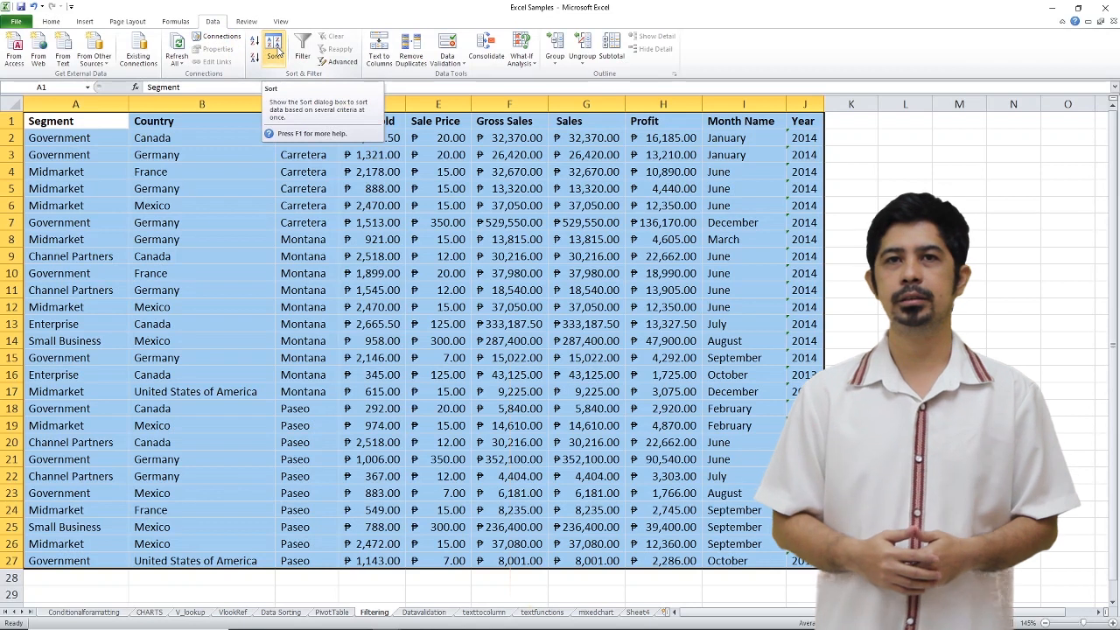
{"action": "left_click", "coordinate": [303, 48]}
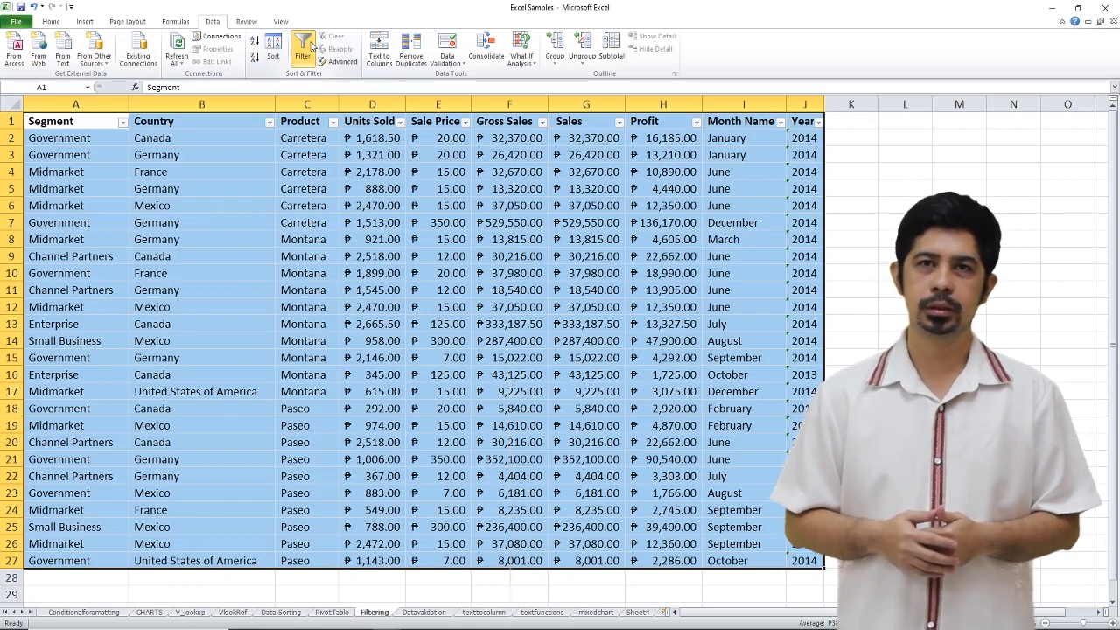
{"action": "left_click", "coordinate": [270, 121]}
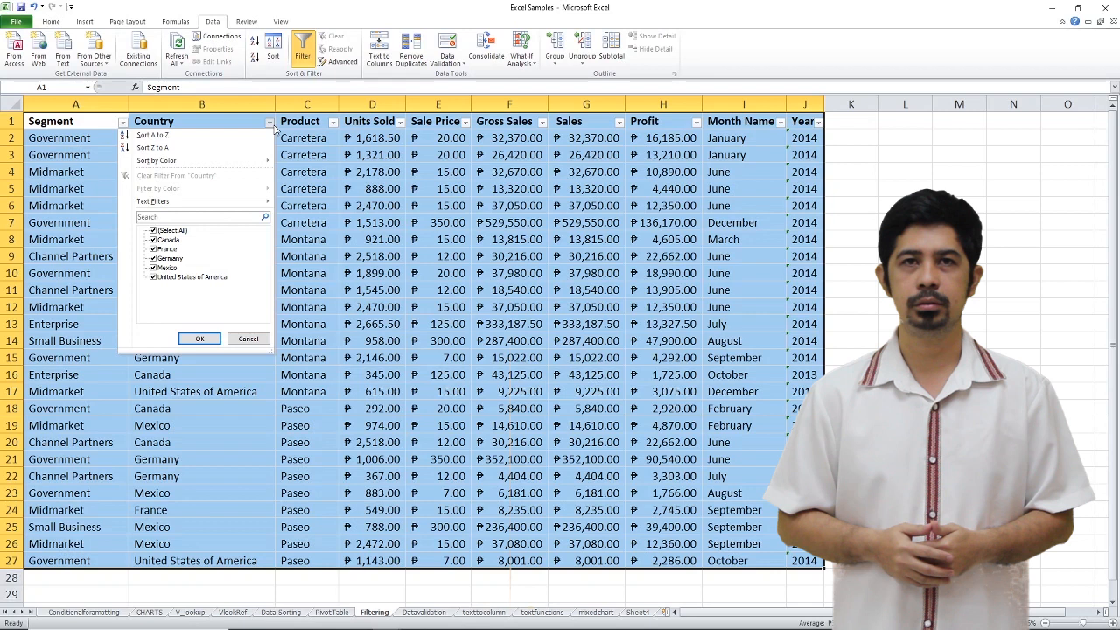
{"action": "left_click", "coordinate": [272, 125]}
{"action": "left_click", "coordinate": [124, 123]}
{"action": "left_click", "coordinate": [125, 124]}
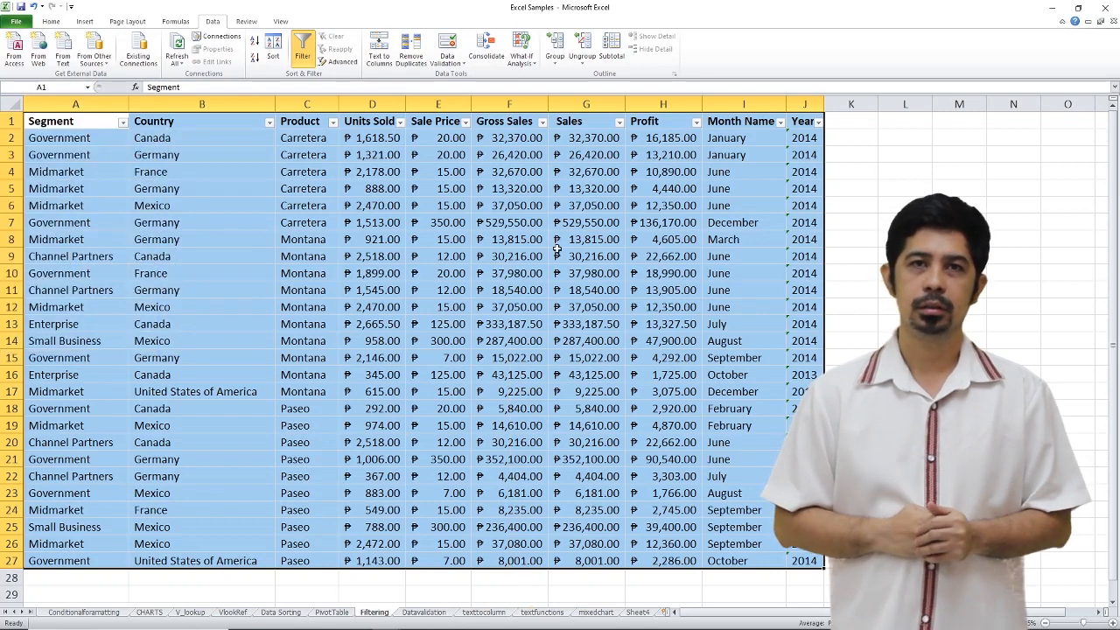
- Filter the Segment column to show only Government
{"action": "left_click", "coordinate": [124, 121]}
{"action": "left_click", "coordinate": [35, 230]}
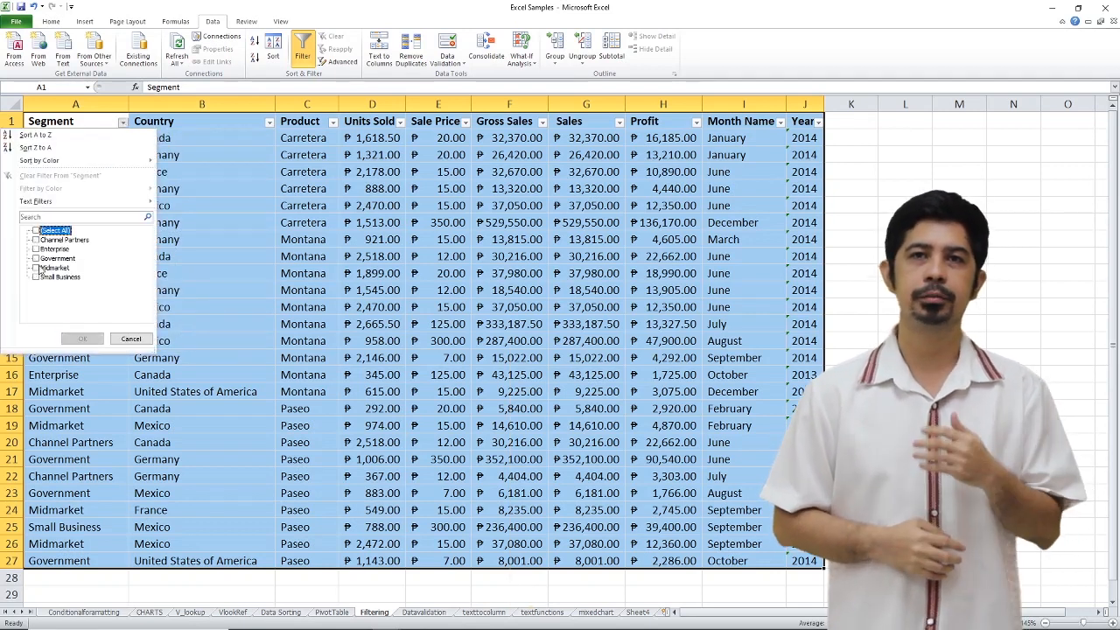
{"action": "left_click", "coordinate": [35, 258]}
{"action": "left_click", "coordinate": [83, 339]}
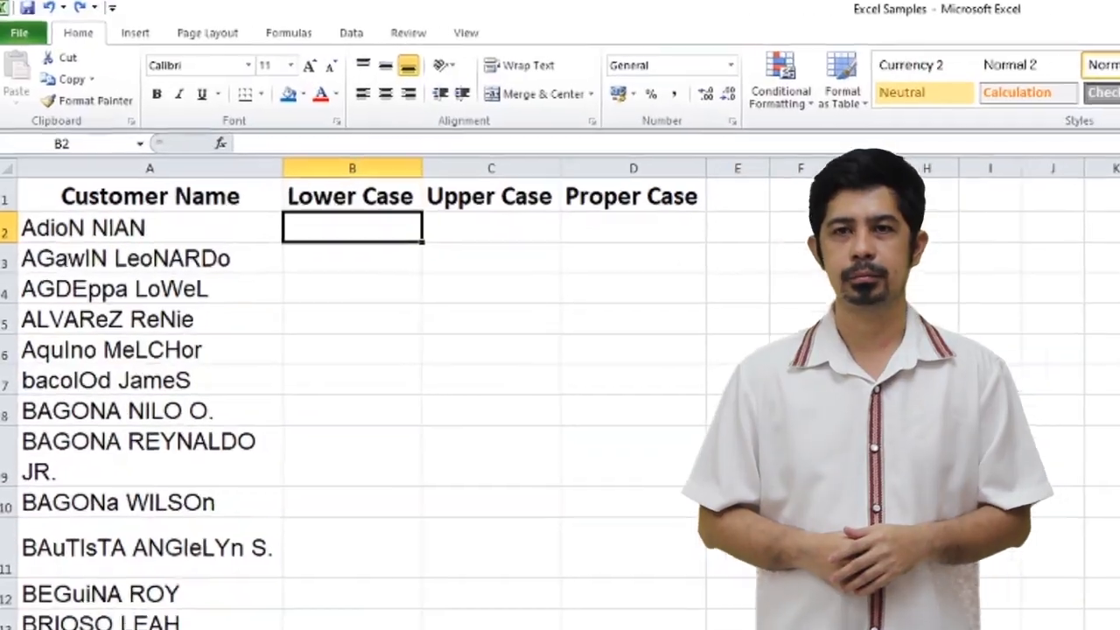
- Enter =LOWER(A2) in B2 and fill it down the Lower Case column for the customer names
{"action": "type", "text": "="}
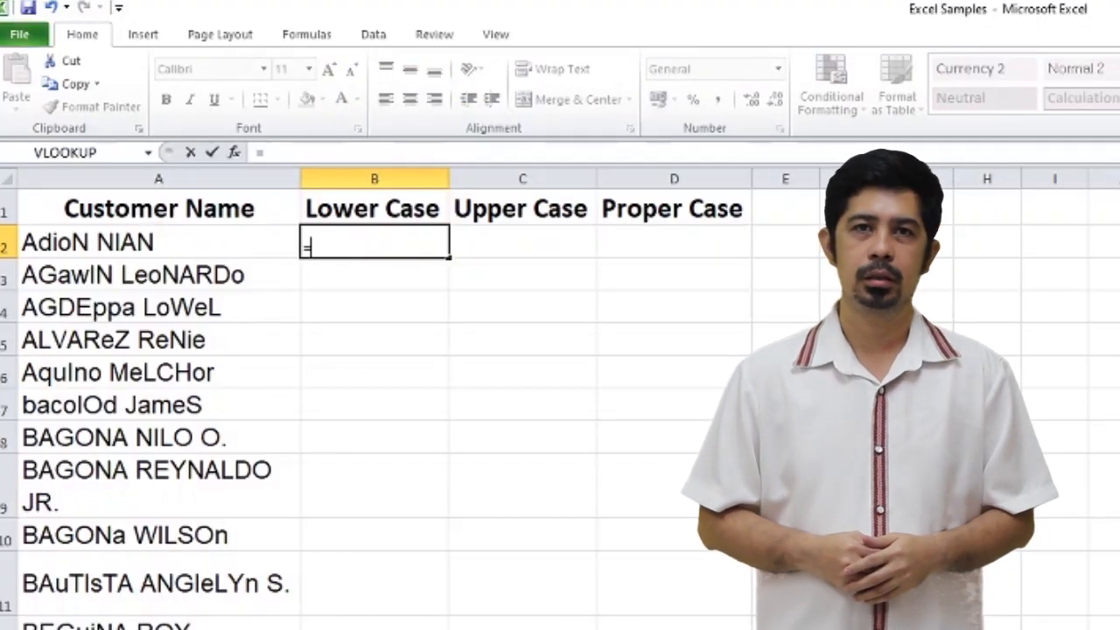
{"action": "type", "text": "lower"}
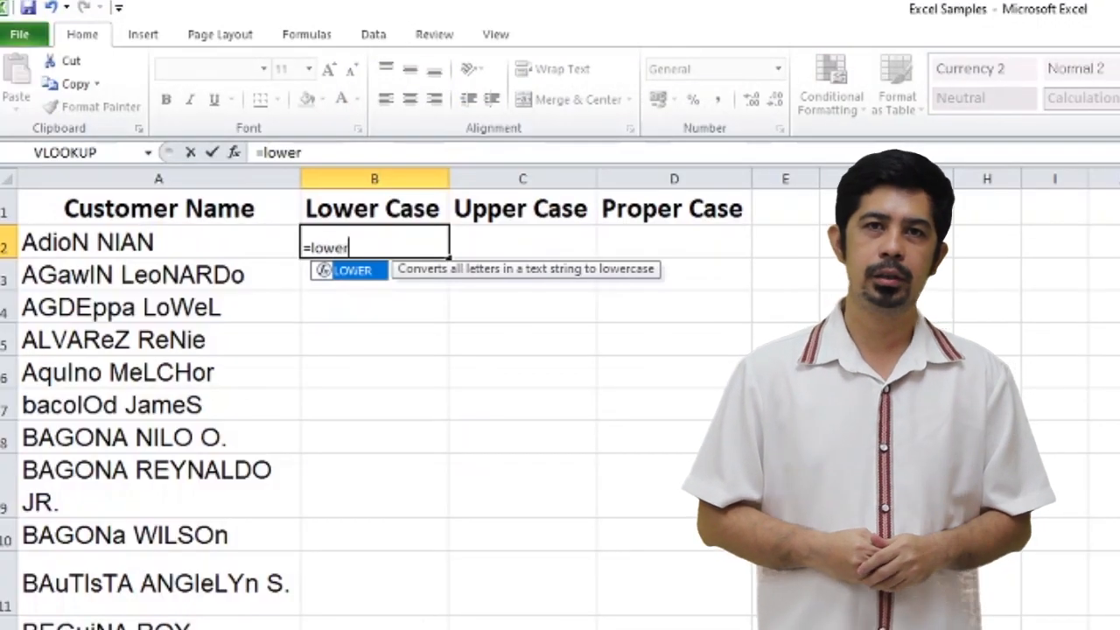
{"action": "double_click", "coordinate": [351, 271]}
{"action": "left_click", "coordinate": [210, 249]}
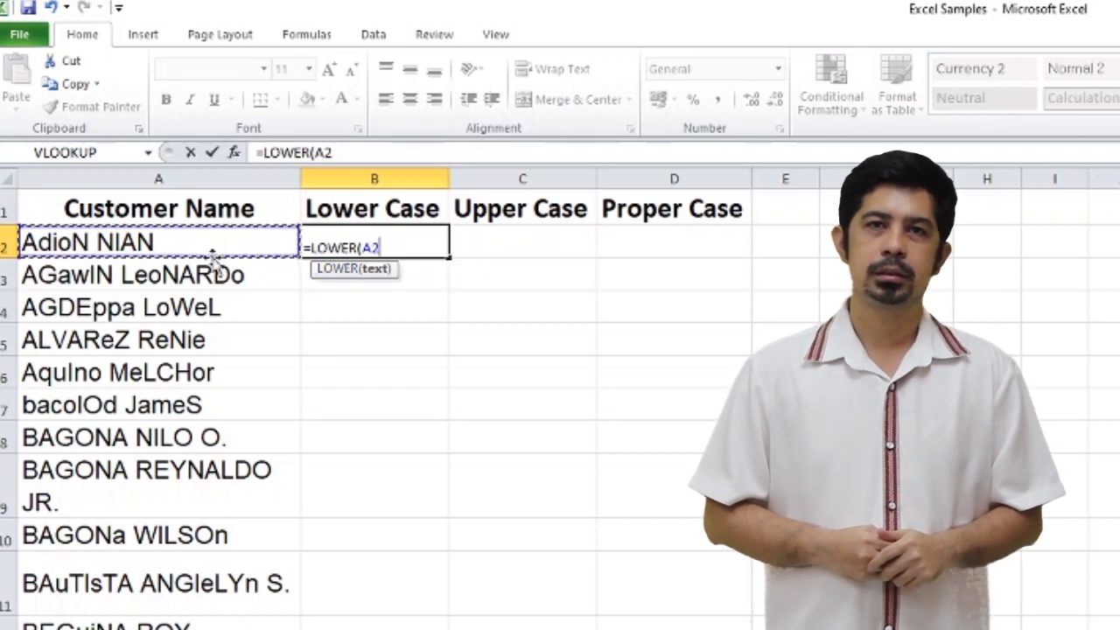
{"action": "type", "text": ")"}
{"action": "key", "text": "Return"}
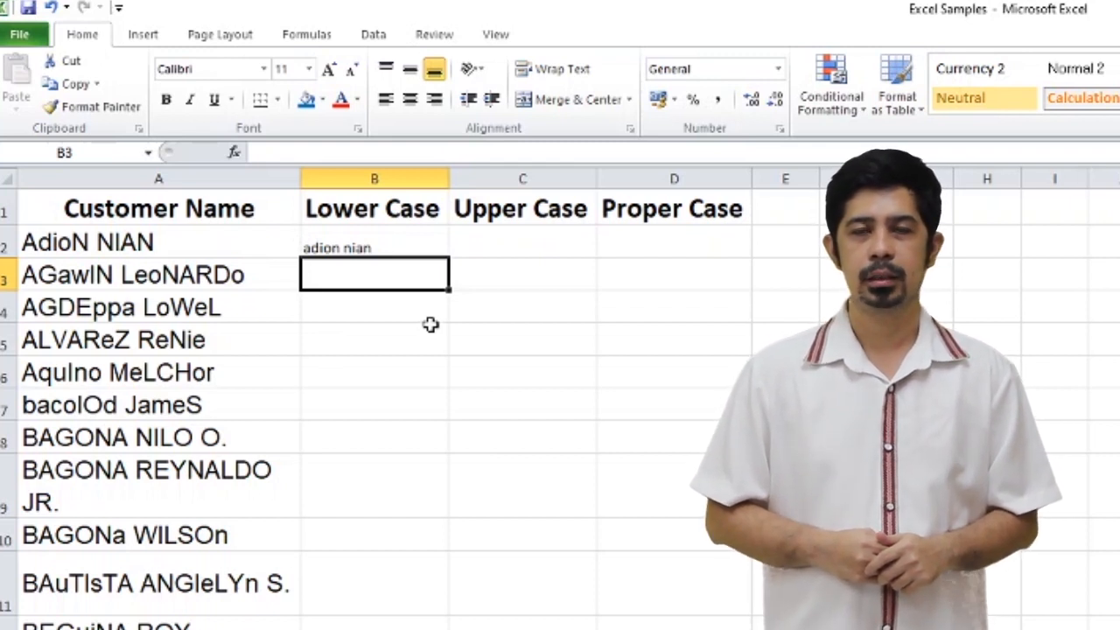
{"action": "left_click", "coordinate": [437, 233]}
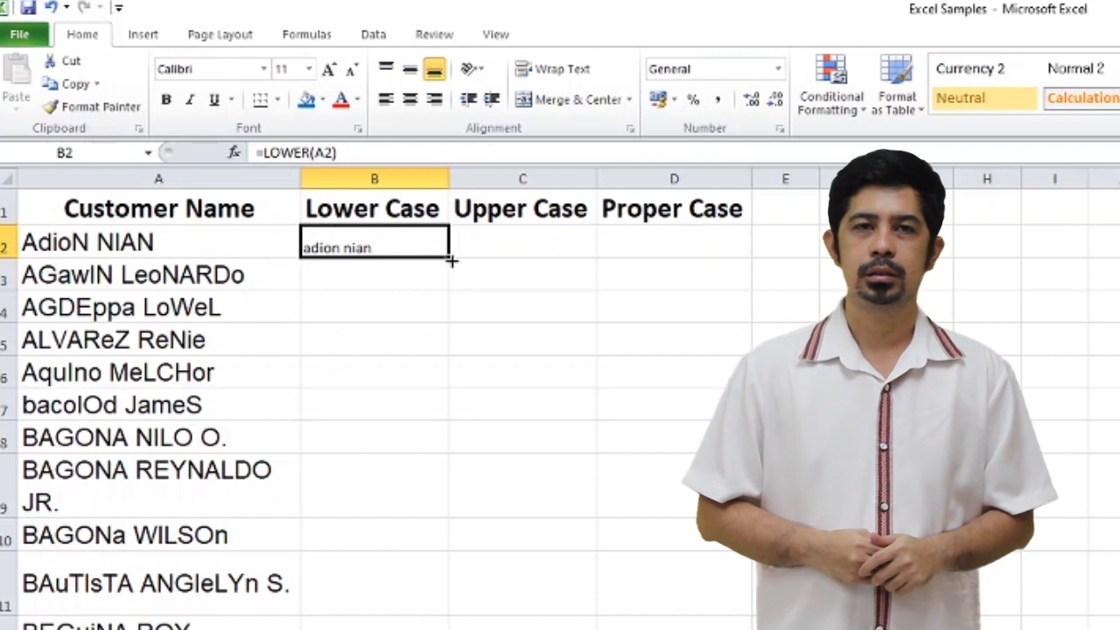
{"action": "left_click_drag", "start_coordinate": [449, 257], "coordinate": [429, 612]}
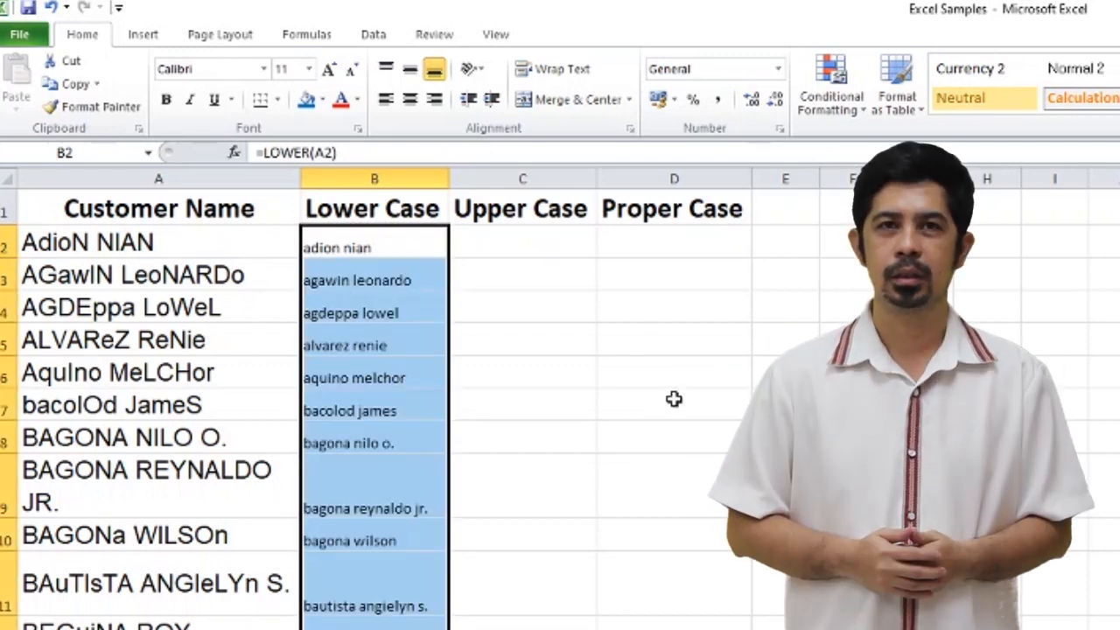
- Enter =UPPER(A2) in C2 and fill it down the Upper Case column for the customer names
{"action": "left_click", "coordinate": [523, 241]}
{"action": "type", "text": "="}
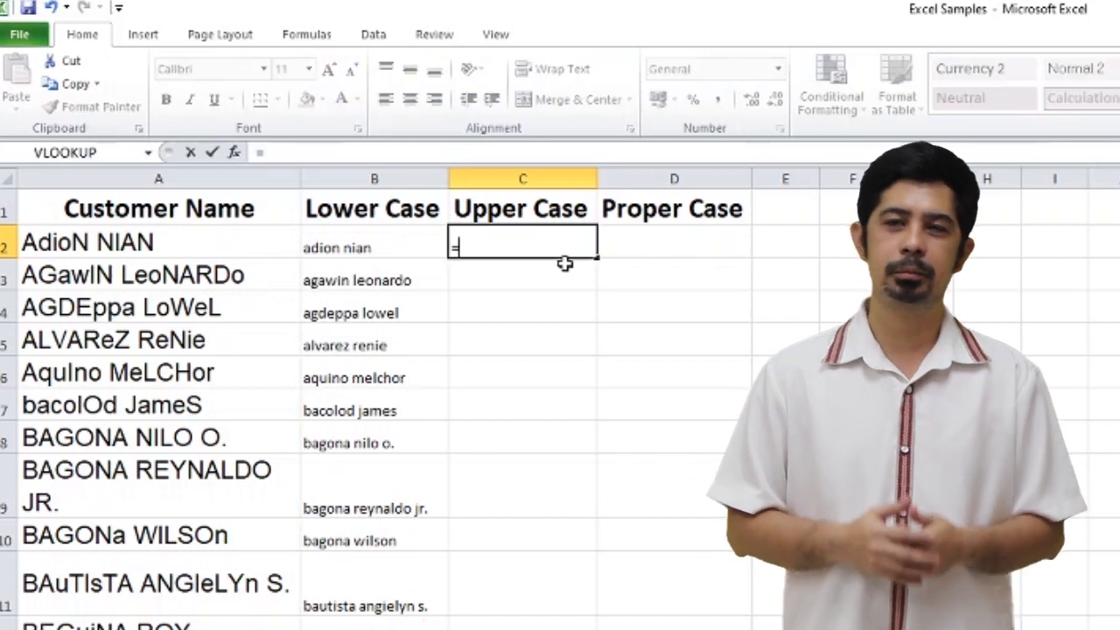
{"action": "type", "text": "upper"}
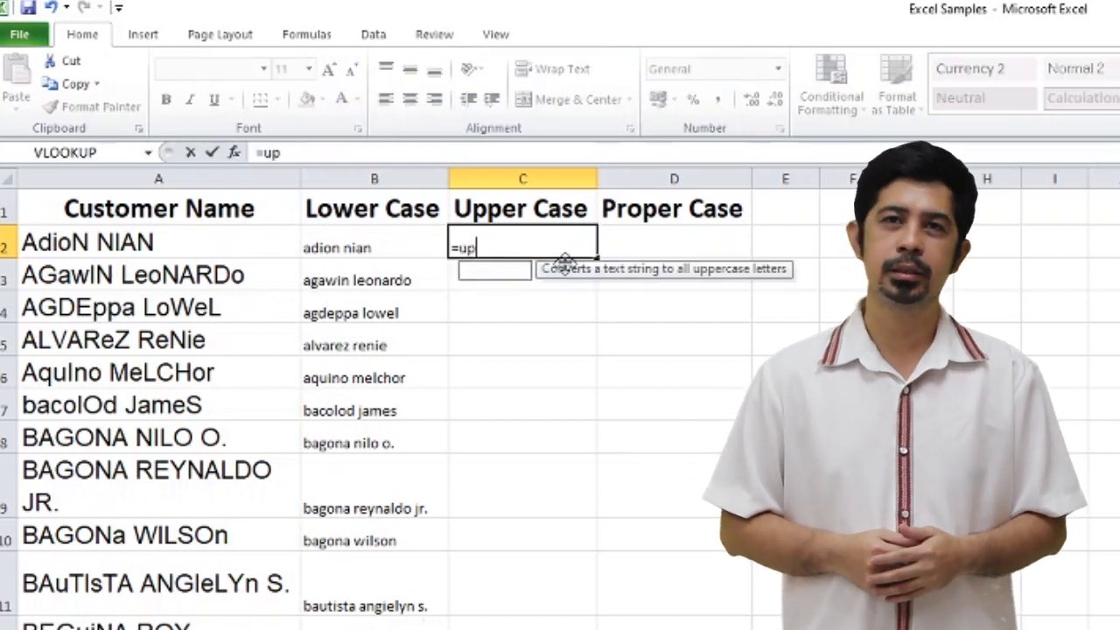
{"action": "double_click", "coordinate": [499, 269]}
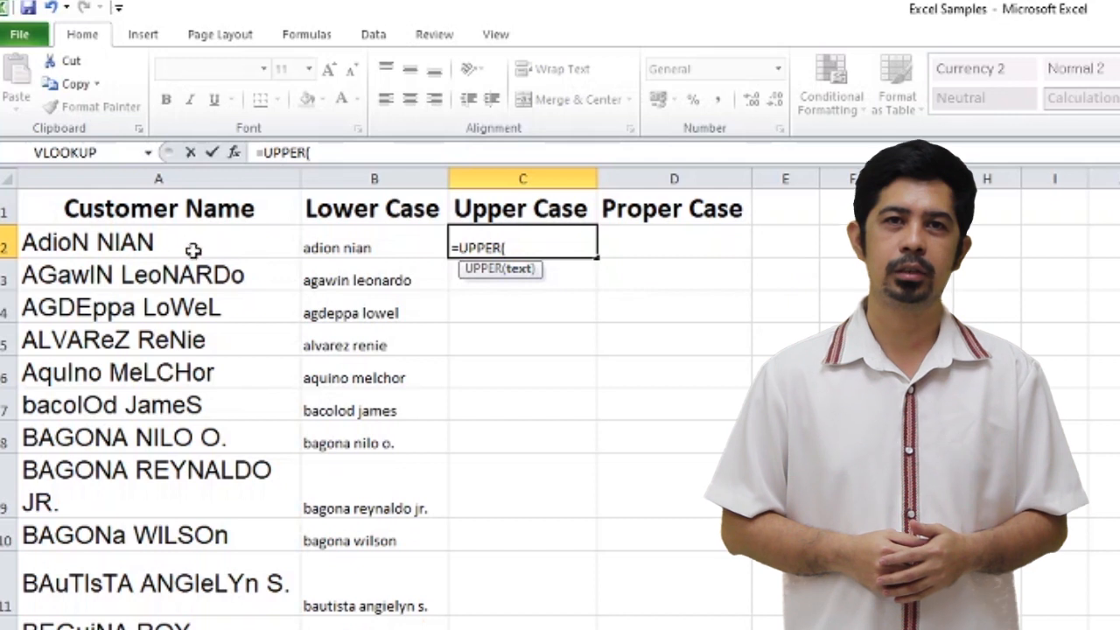
{"action": "left_click", "coordinate": [243, 246]}
{"action": "type", "text": ")"}
{"action": "key", "text": "Return"}
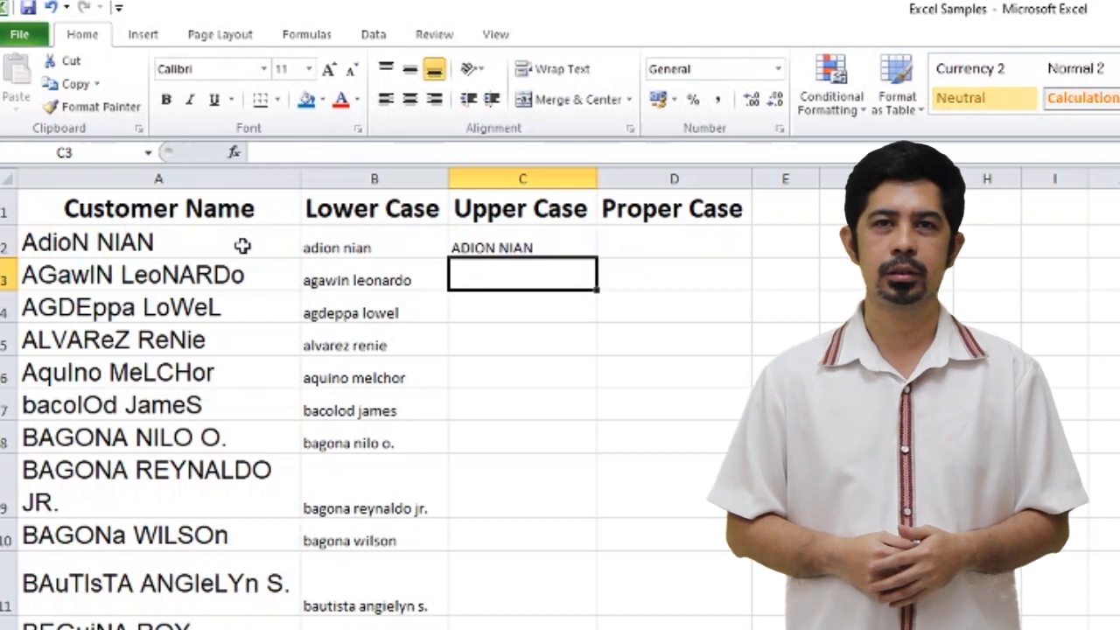
{"action": "left_click", "coordinate": [491, 251]}
{"action": "left_click_drag", "start_coordinate": [601, 260], "coordinate": [560, 626]}
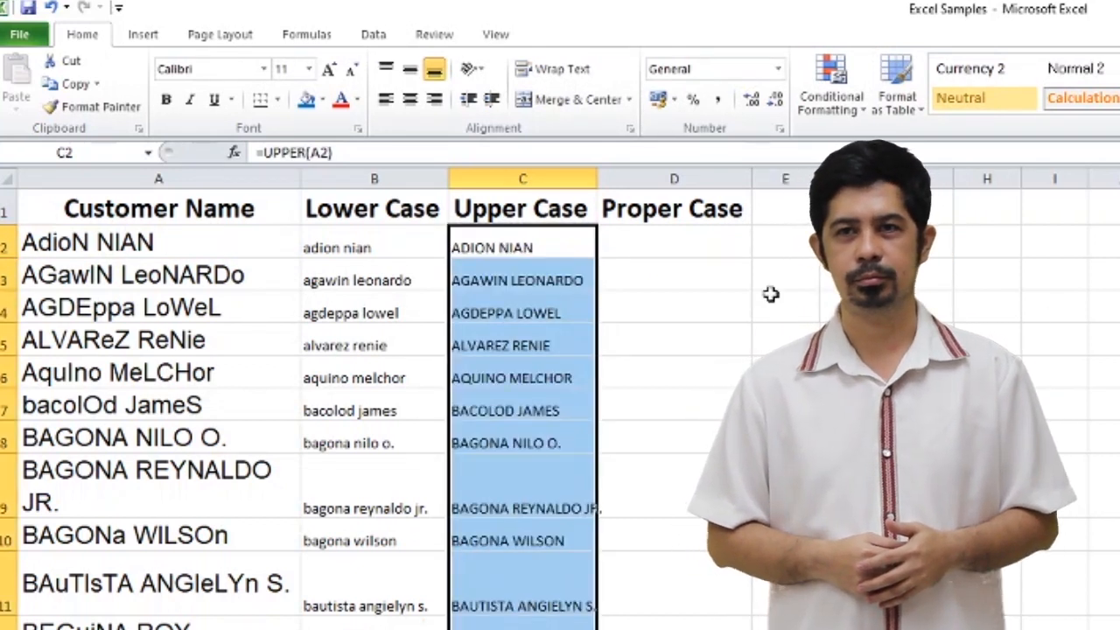
- Enter =PROPER(A2) in D2 and fill it down the Proper Case column for the customer names
{"action": "left_click", "coordinate": [674, 245]}
{"action": "type", "text": "=prope"}
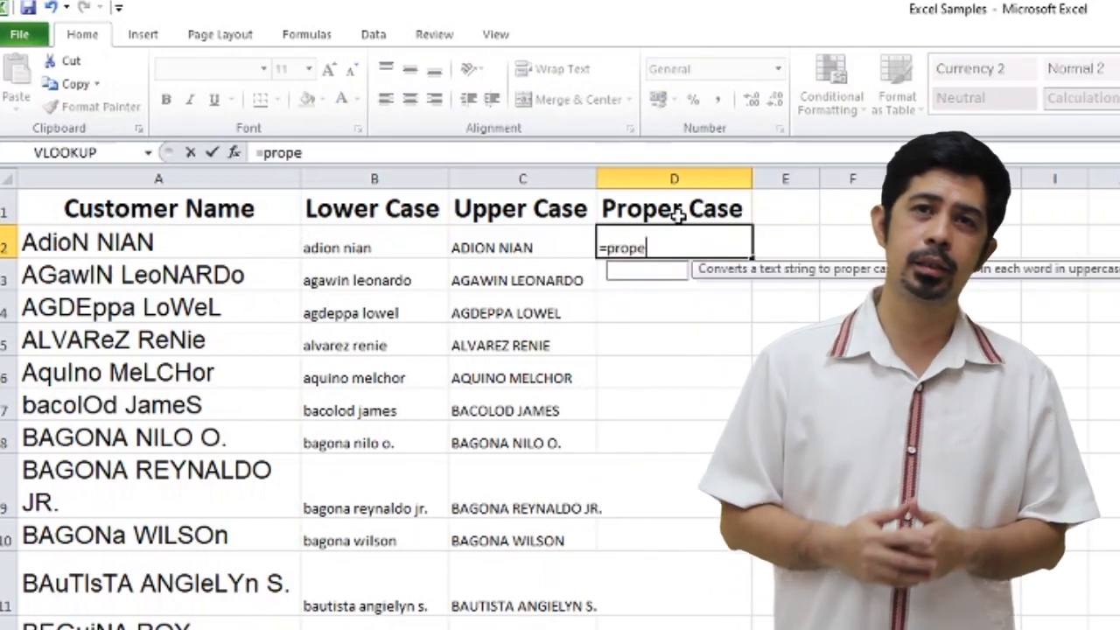
{"action": "type", "text": "r"}
{"action": "double_click", "coordinate": [633, 271]}
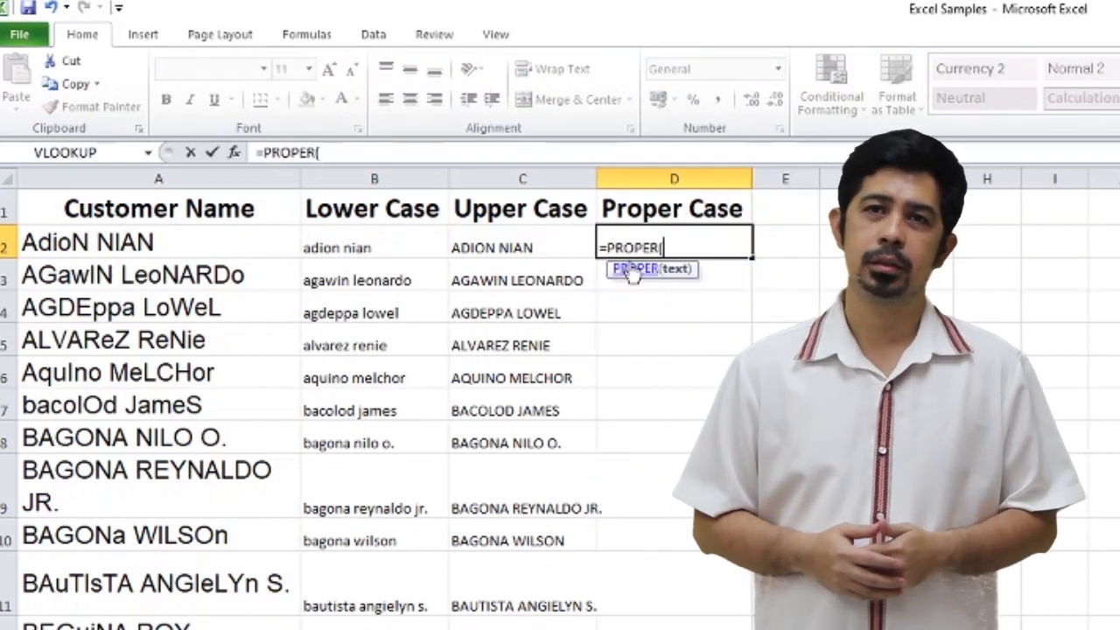
{"action": "left_click", "coordinate": [165, 247]}
{"action": "type", "text": ")"}
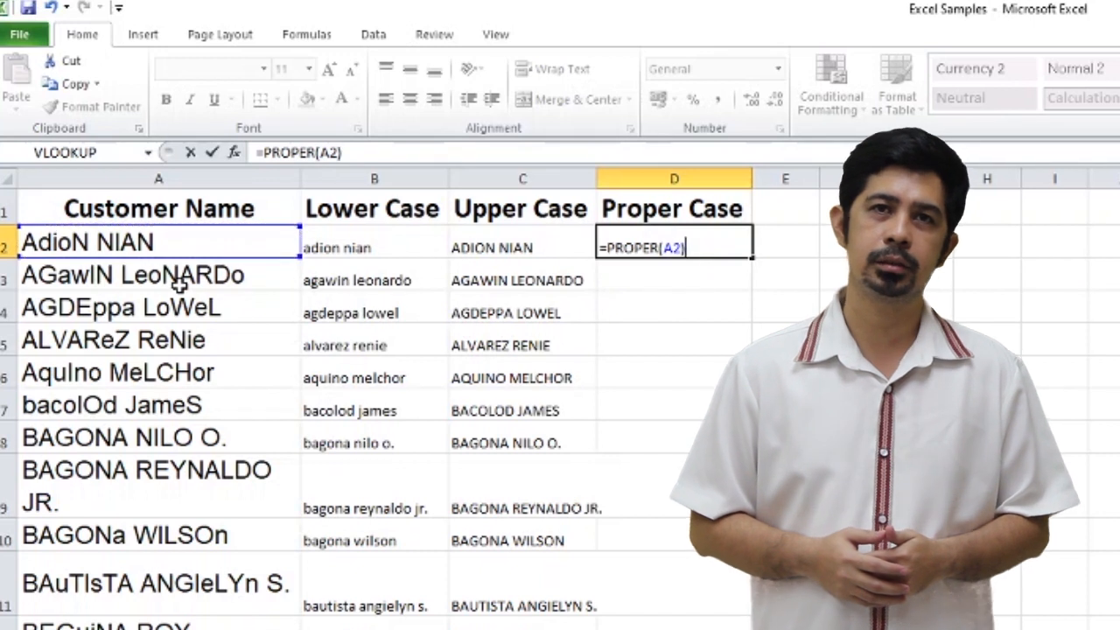
{"action": "key", "text": "Return"}
{"action": "left_click", "coordinate": [676, 249]}
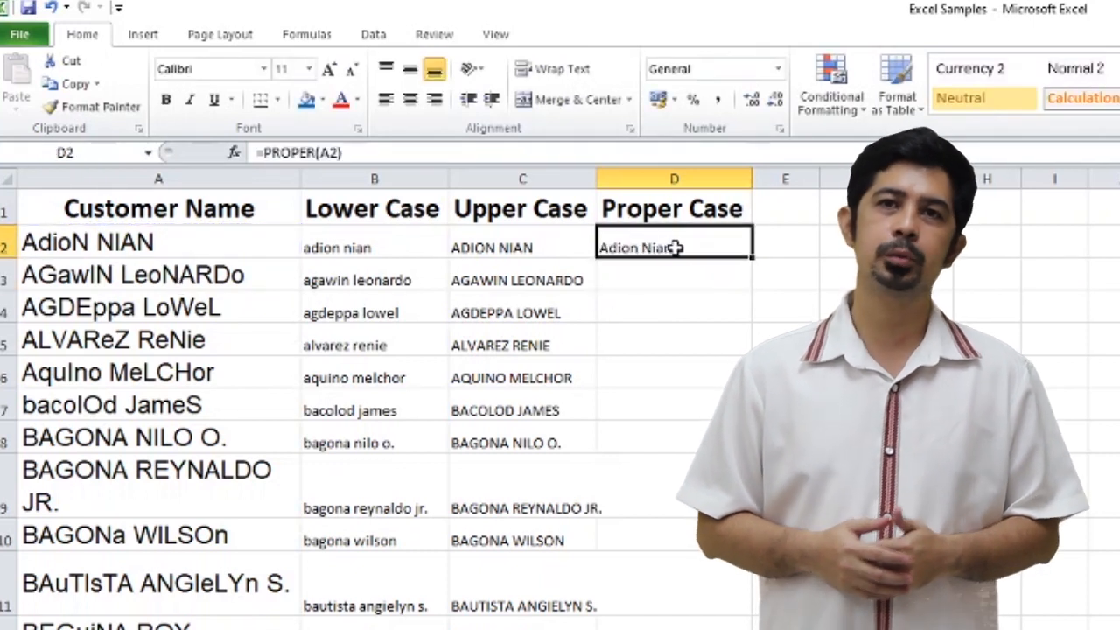
{"action": "left_click_drag", "start_coordinate": [751, 257], "coordinate": [744, 626]}
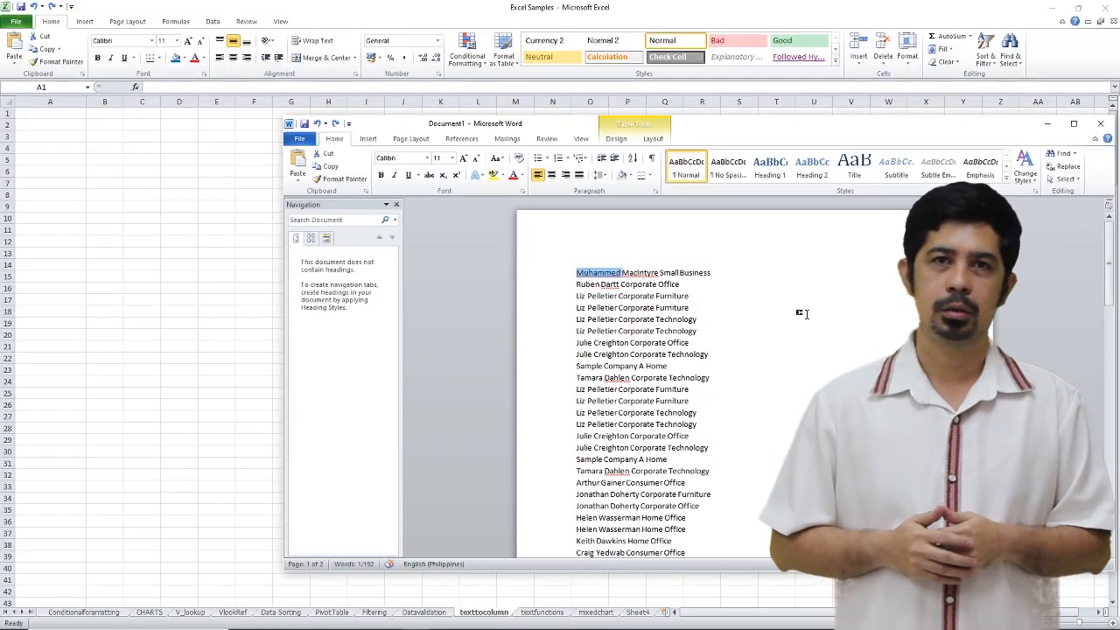
- Copy the whole list from the Word document and paste it into Excel from cell A1 of the texttocolumn sheet
{"action": "key", "text": "ctrl+a"}
{"action": "left_click", "coordinate": [42, 112]}
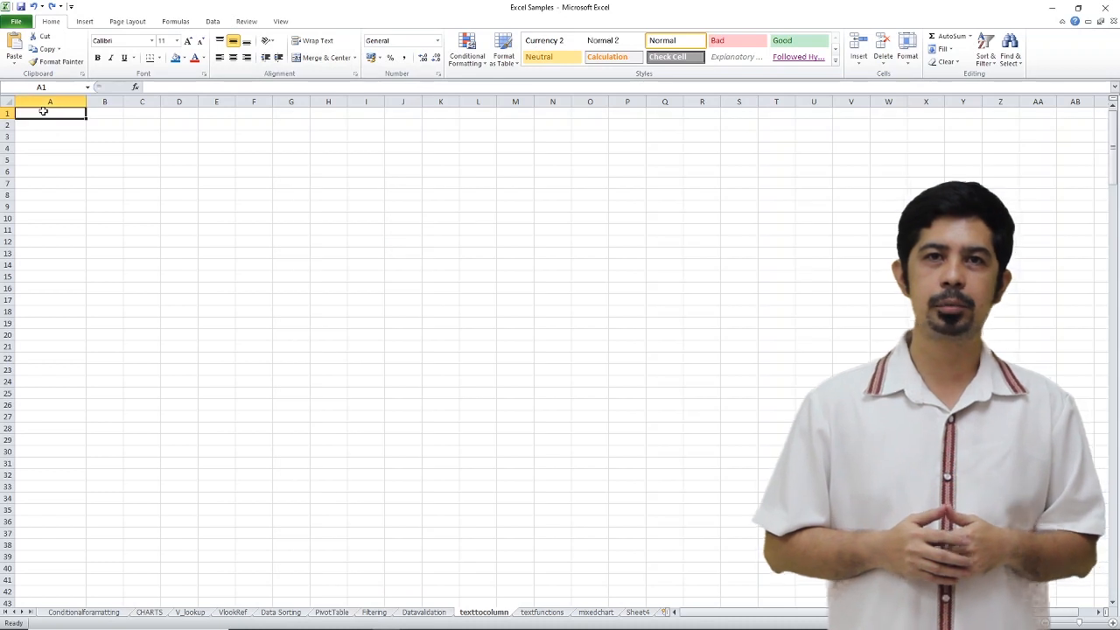
{"action": "key", "text": "ctrl+v"}
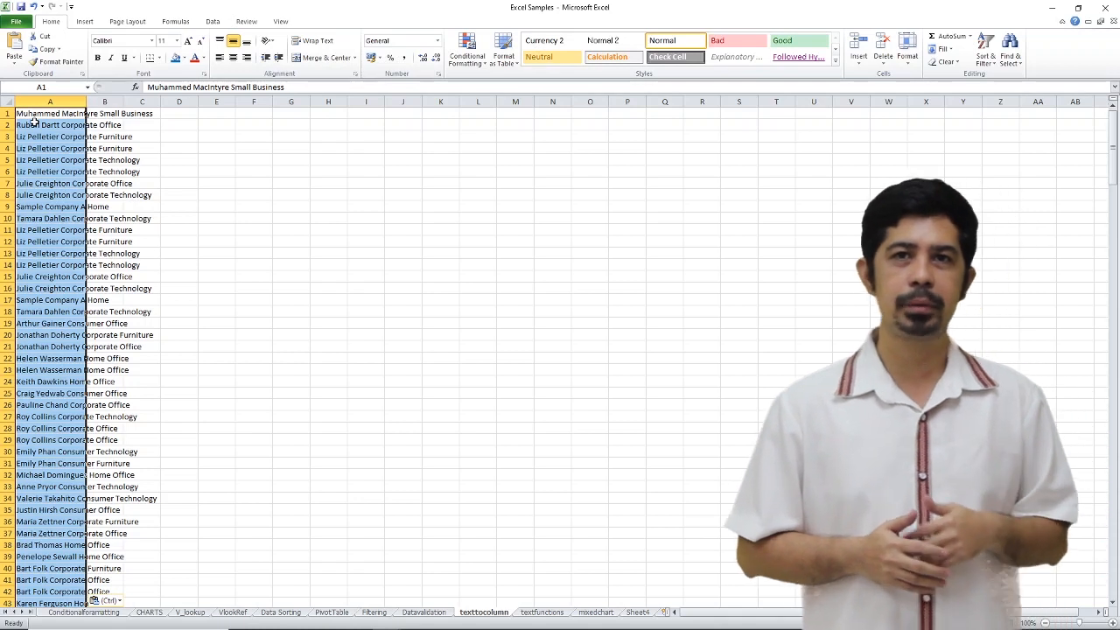
{"action": "left_click", "coordinate": [187, 229]}
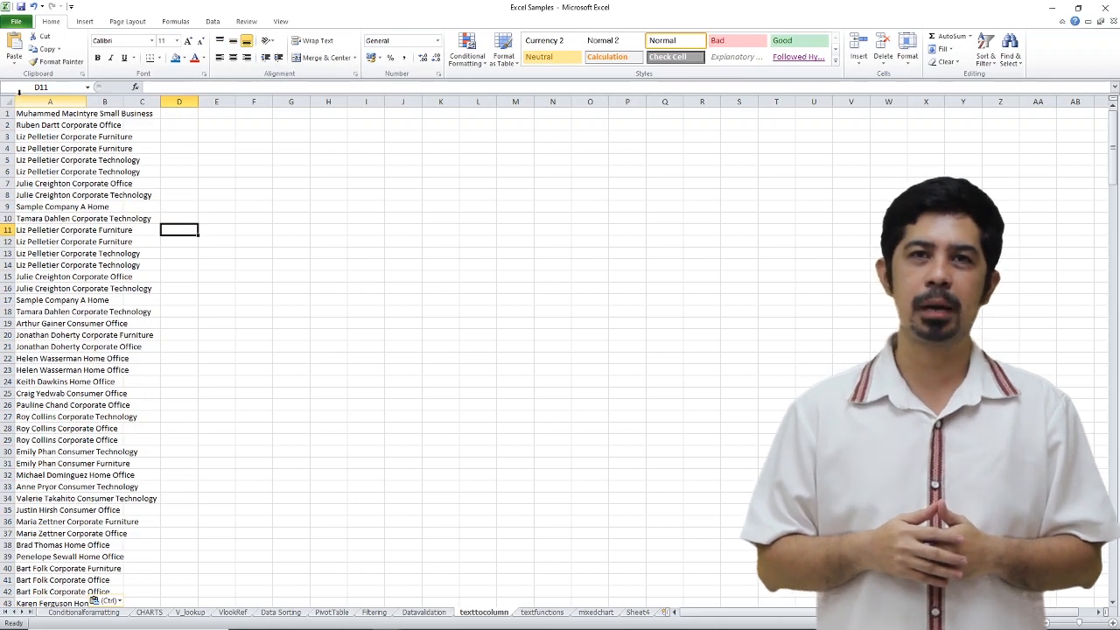
- Split the pasted list in column A with Text to Columns as delimited data, using only Space as delimiter and A1 as destination
{"action": "left_click", "coordinate": [30, 112]}
{"action": "key", "text": "ctrl+shift+Down"}
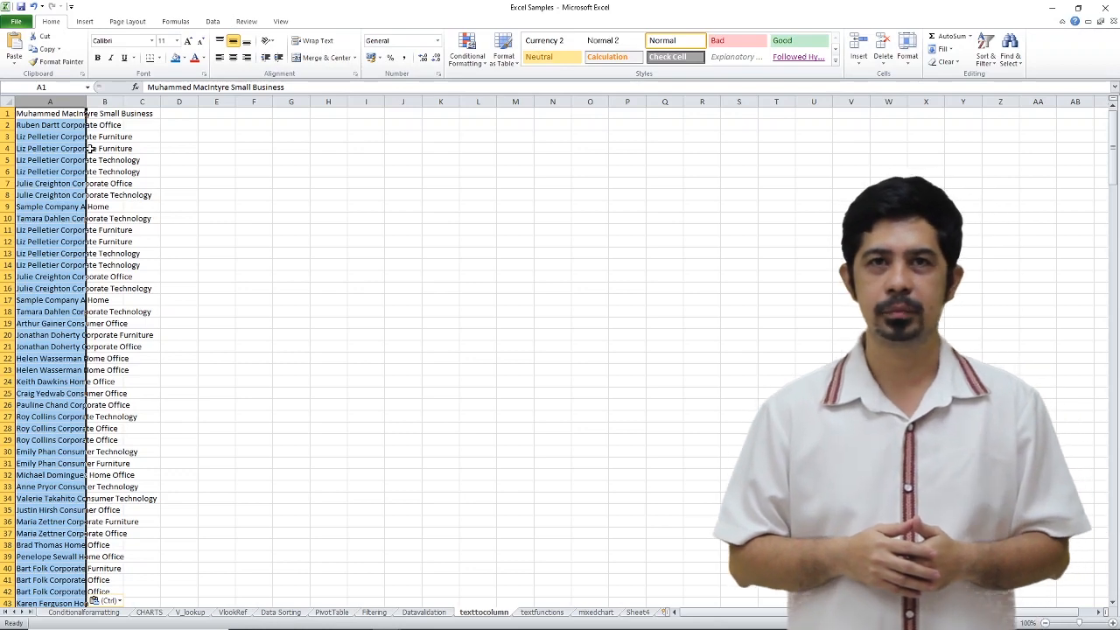
{"action": "left_click", "coordinate": [213, 21]}
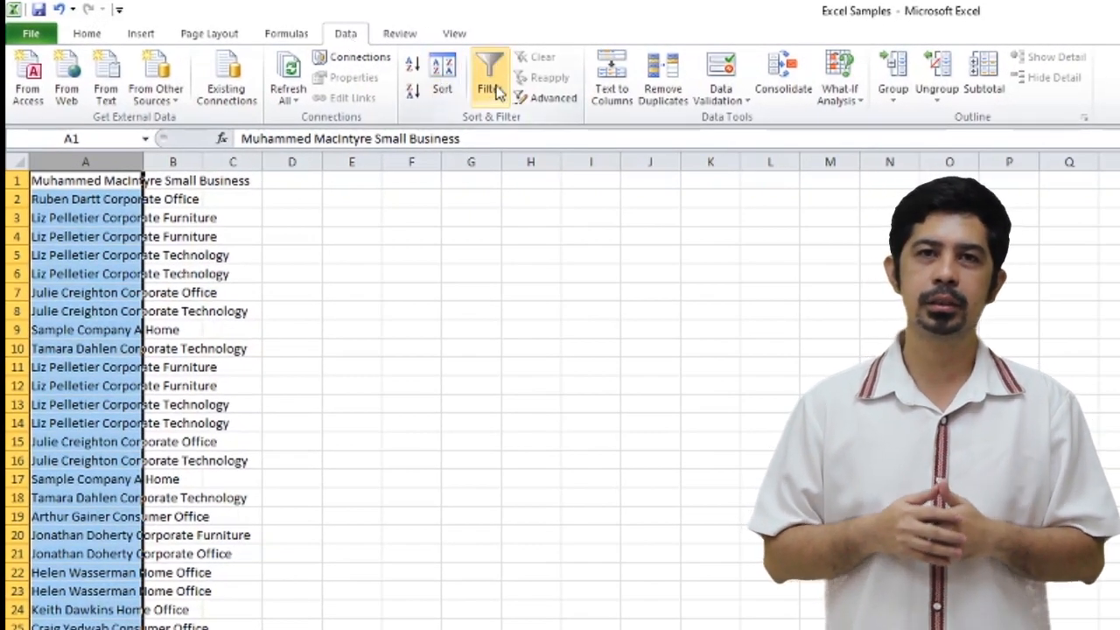
{"action": "left_click", "coordinate": [608, 86]}
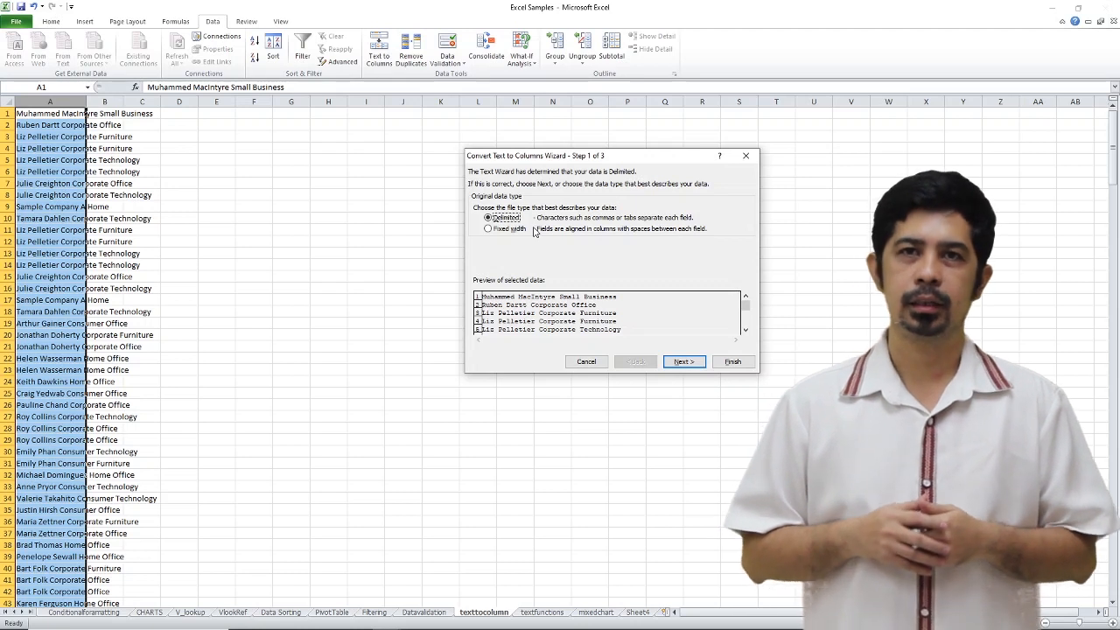
{"action": "left_click", "coordinate": [681, 361]}
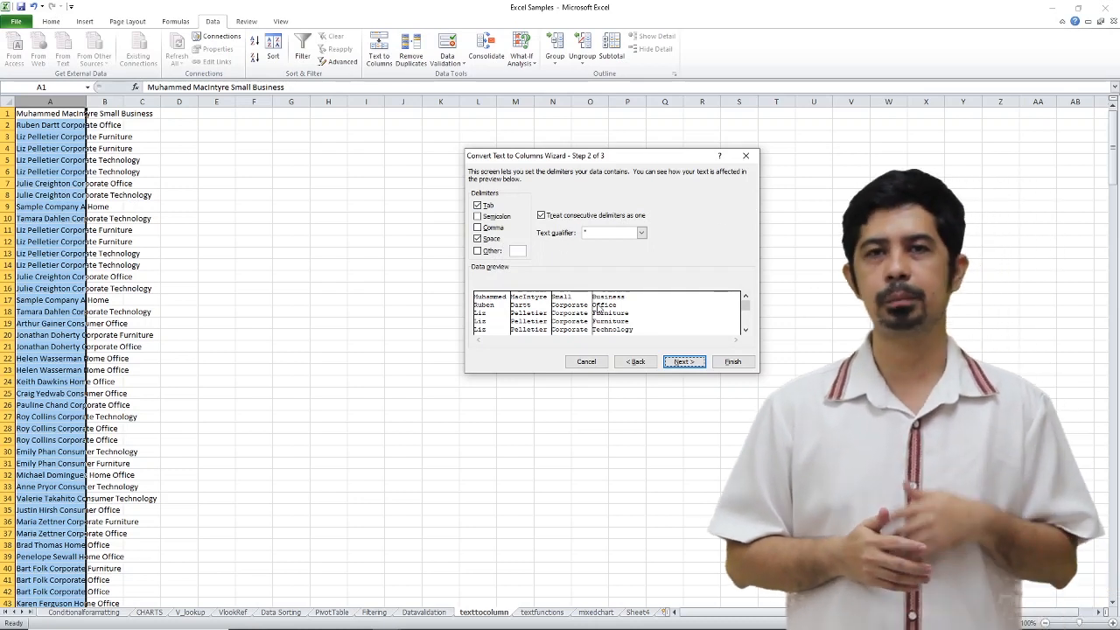
{"action": "left_click", "coordinate": [479, 205]}
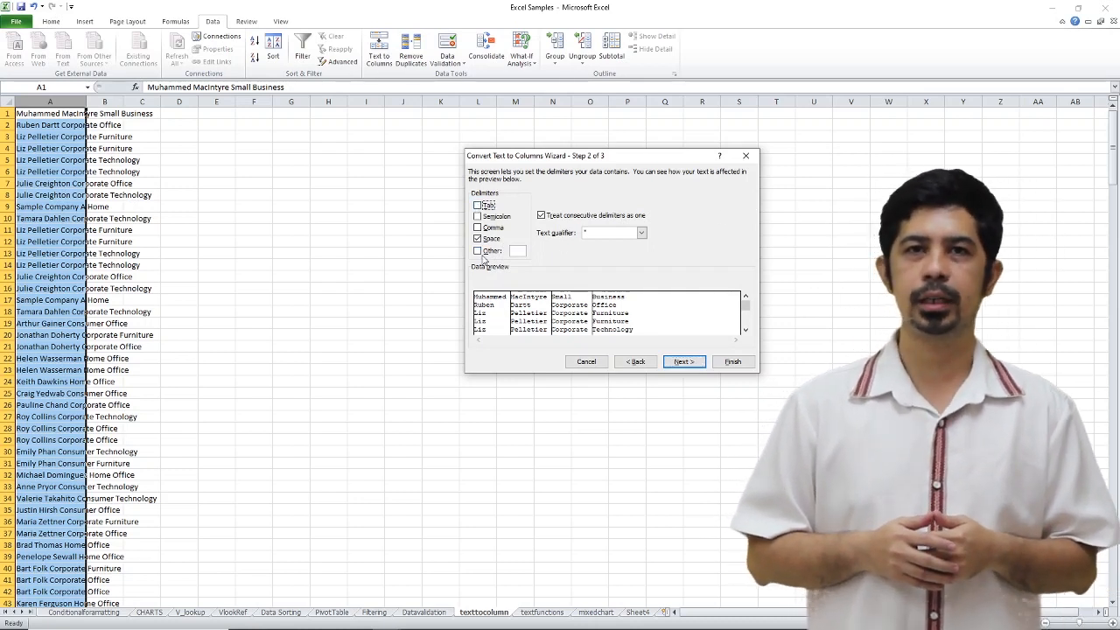
{"action": "left_click", "coordinate": [490, 239]}
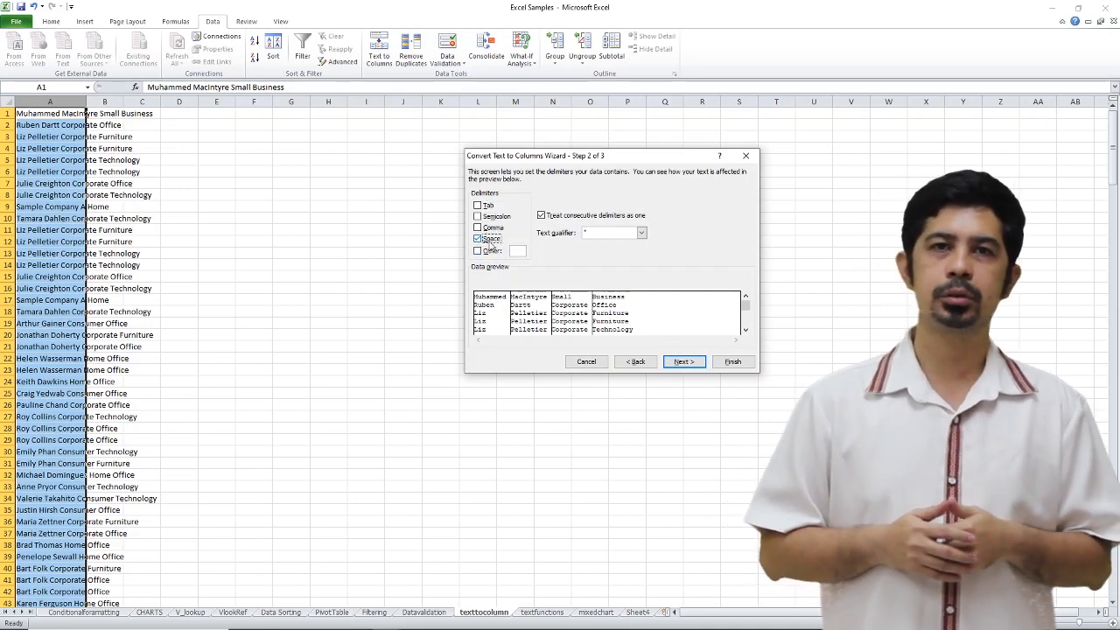
{"action": "left_click", "coordinate": [682, 361]}
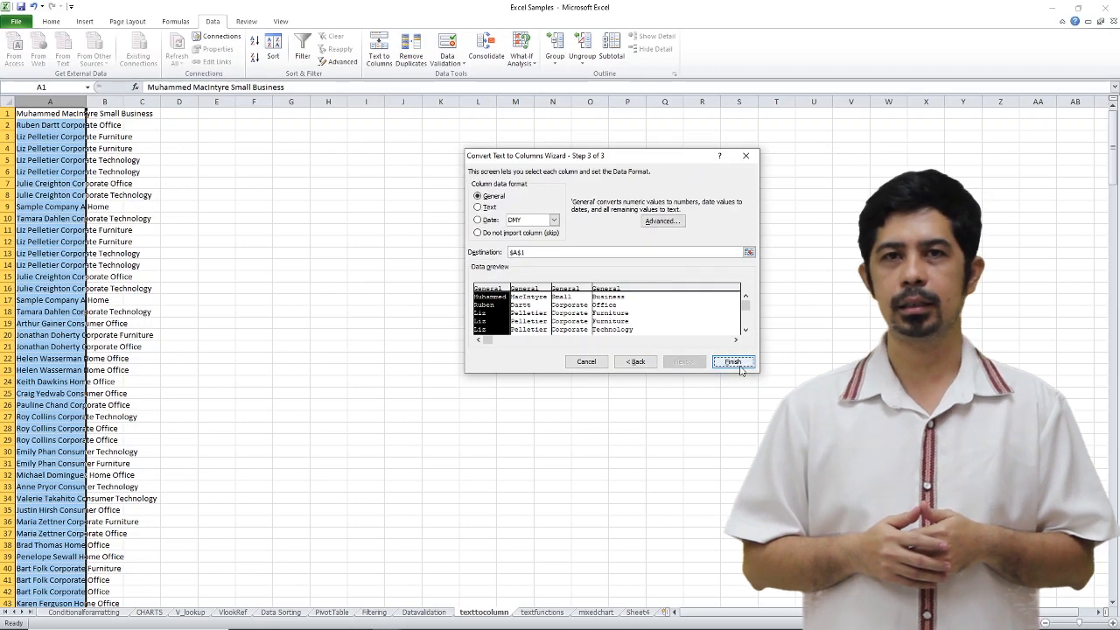
{"action": "left_click", "coordinate": [740, 368]}
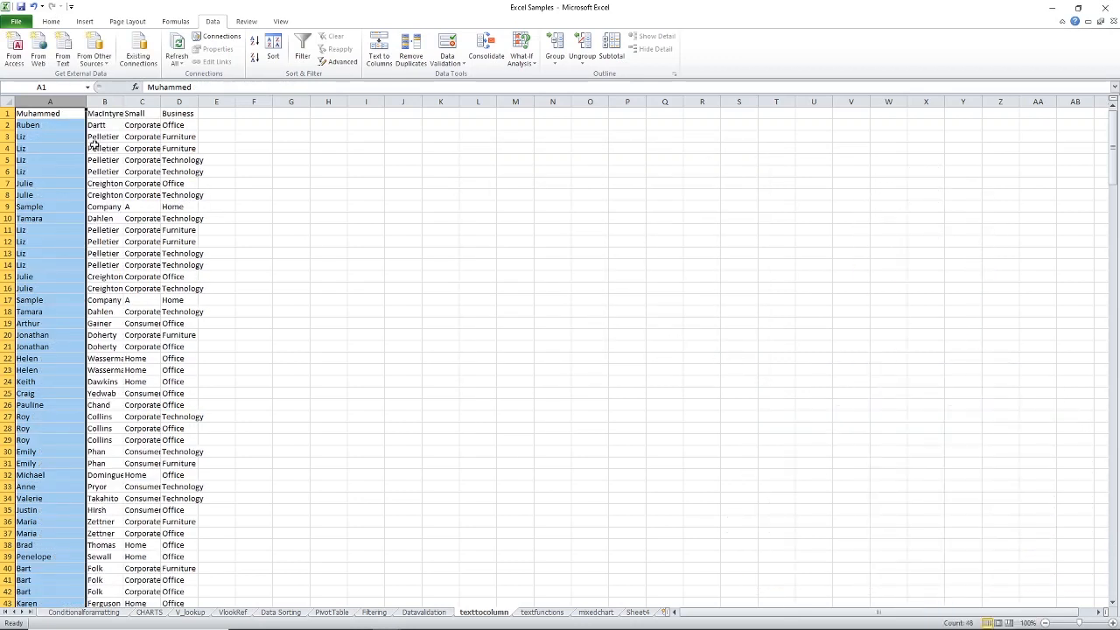
{"action": "key", "text": "ctrl+shift+Right"}
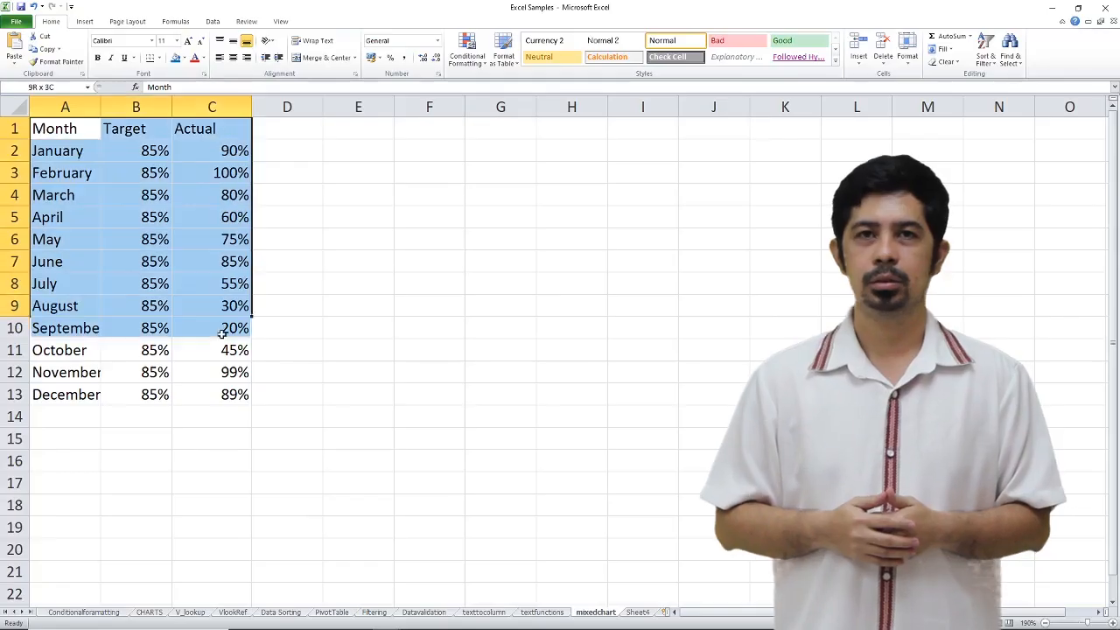
- Insert a 2-D clustered column chart from the Month, Target and Actual data in A1:C13 of the mixedchart sheet
{"action": "left_click_drag", "start_coordinate": [222, 333], "coordinate": [248, 386]}
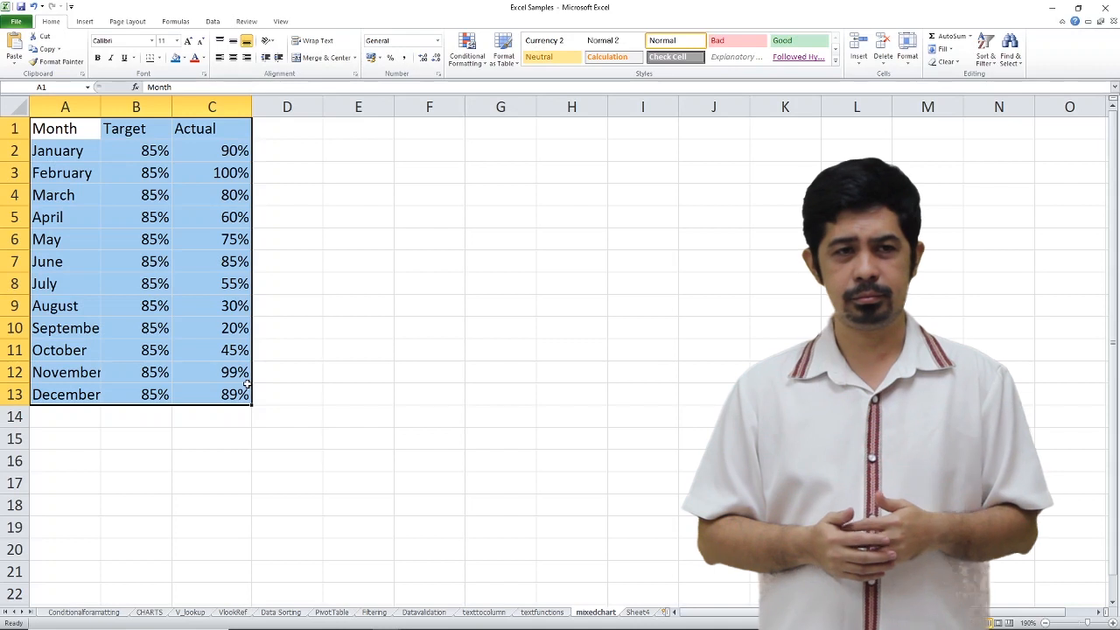
{"action": "left_click", "coordinate": [93, 24]}
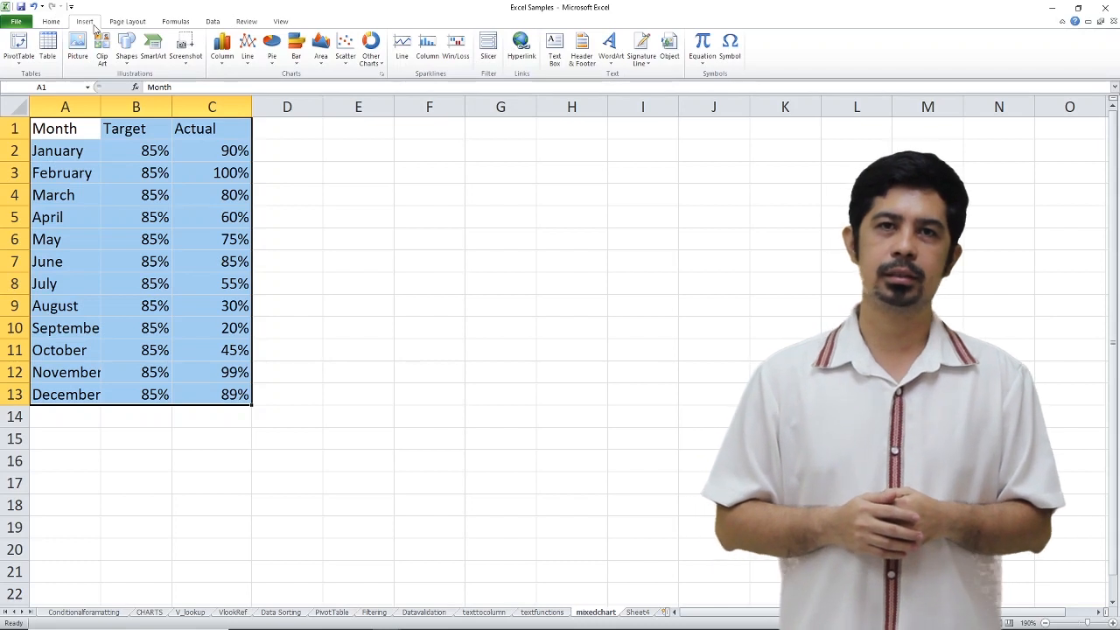
{"action": "left_click", "coordinate": [222, 53]}
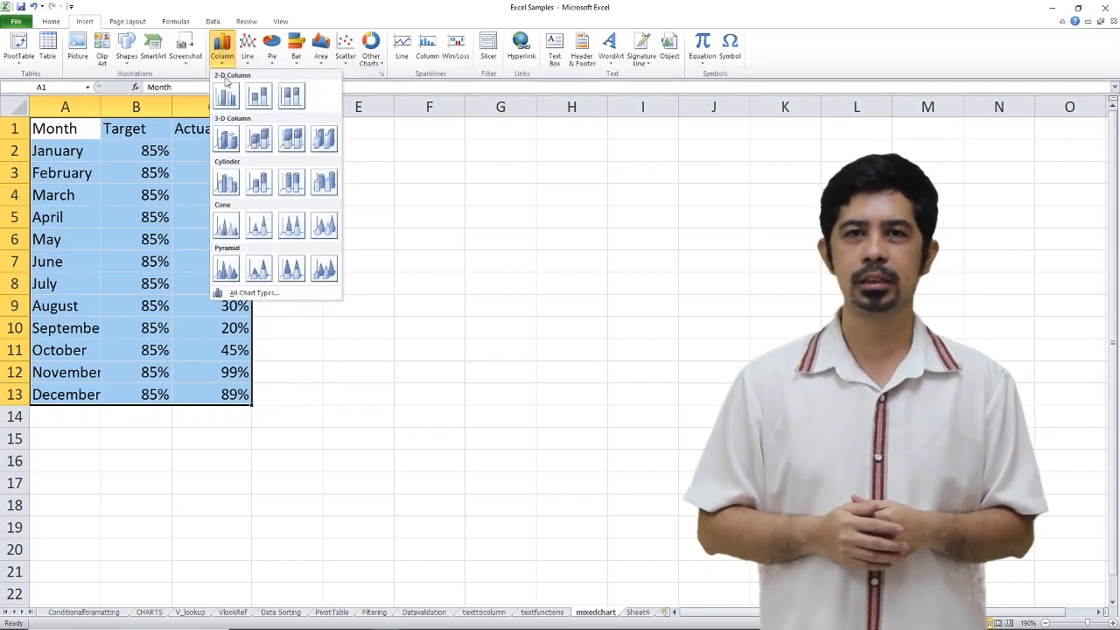
{"action": "left_click", "coordinate": [226, 101]}
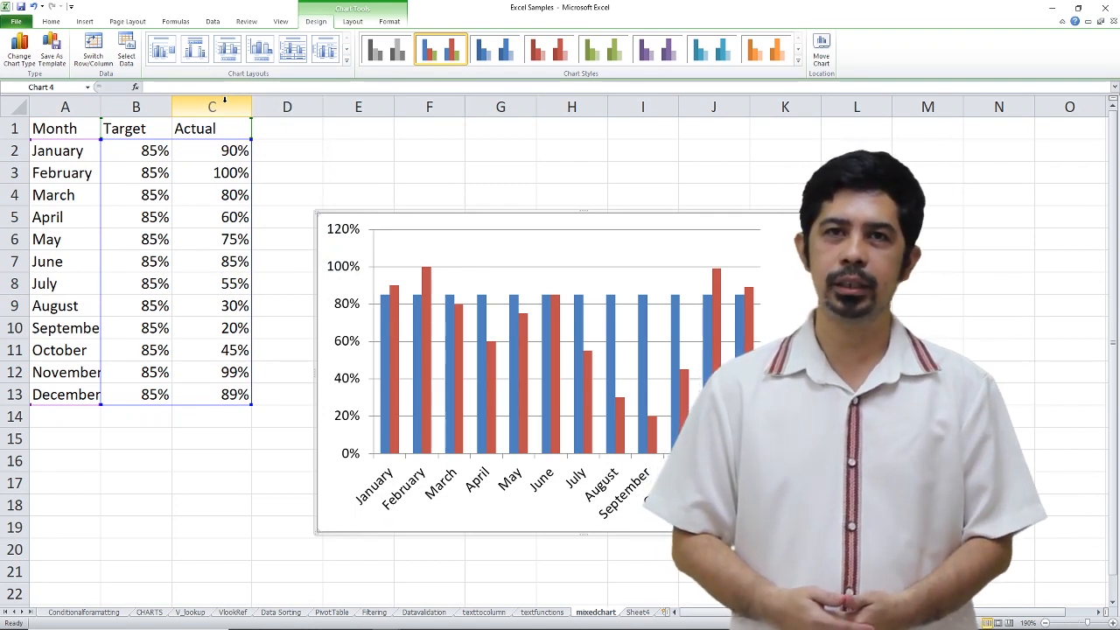
- Change the chart type of the Target series to Line, keeping Actual as columns
{"action": "left_click", "coordinate": [383, 313]}
{"action": "mouse_move", "coordinate": [397, 329]}
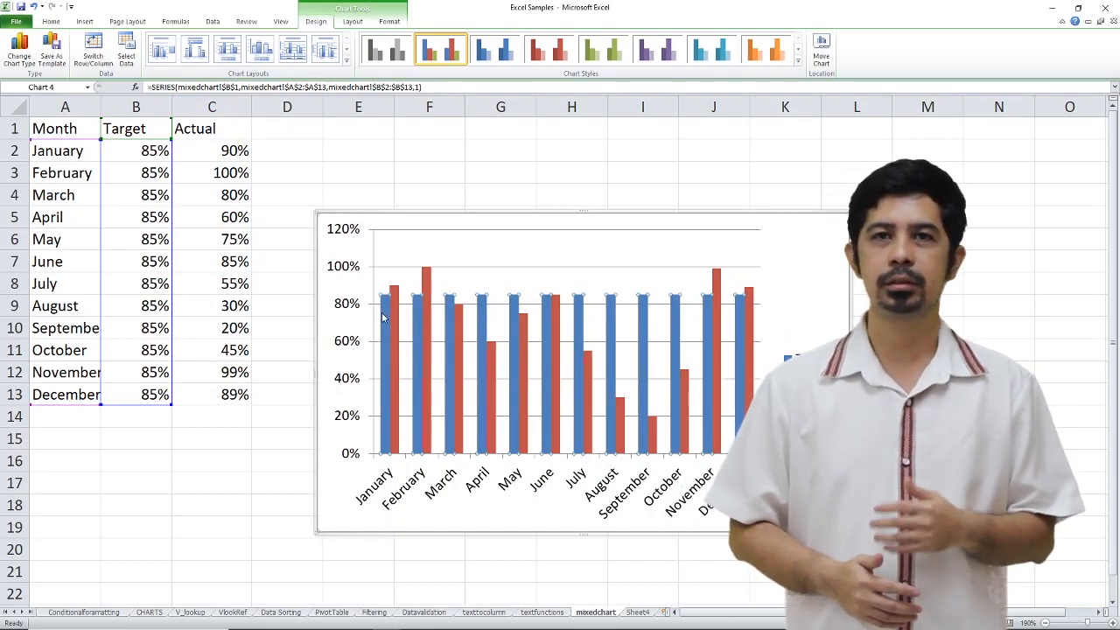
{"action": "right_click", "coordinate": [382, 315]}
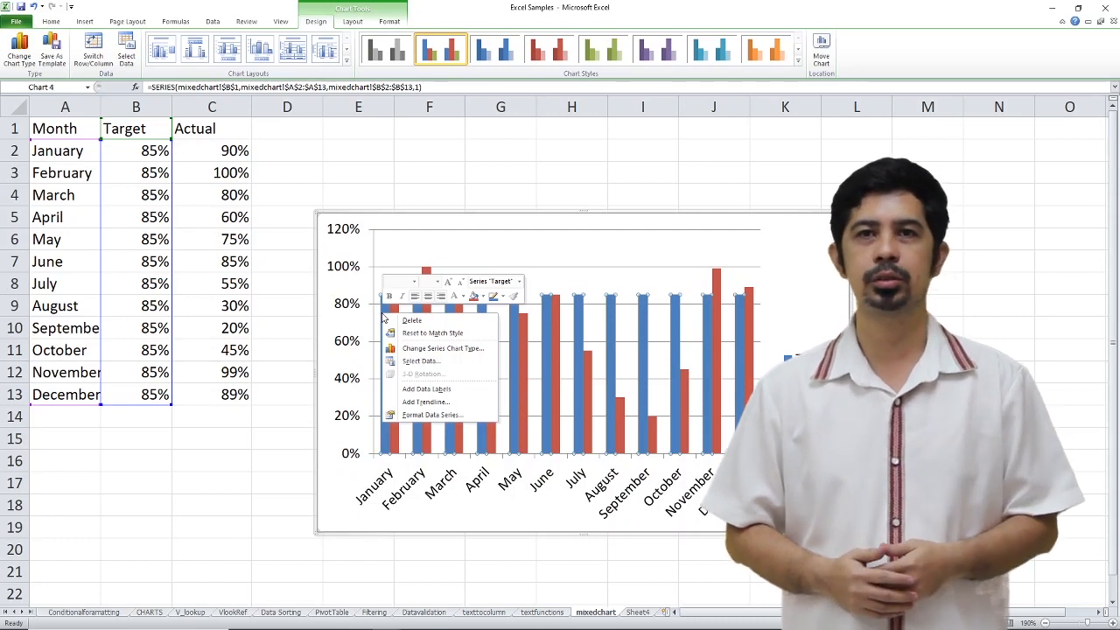
{"action": "left_click", "coordinate": [430, 351]}
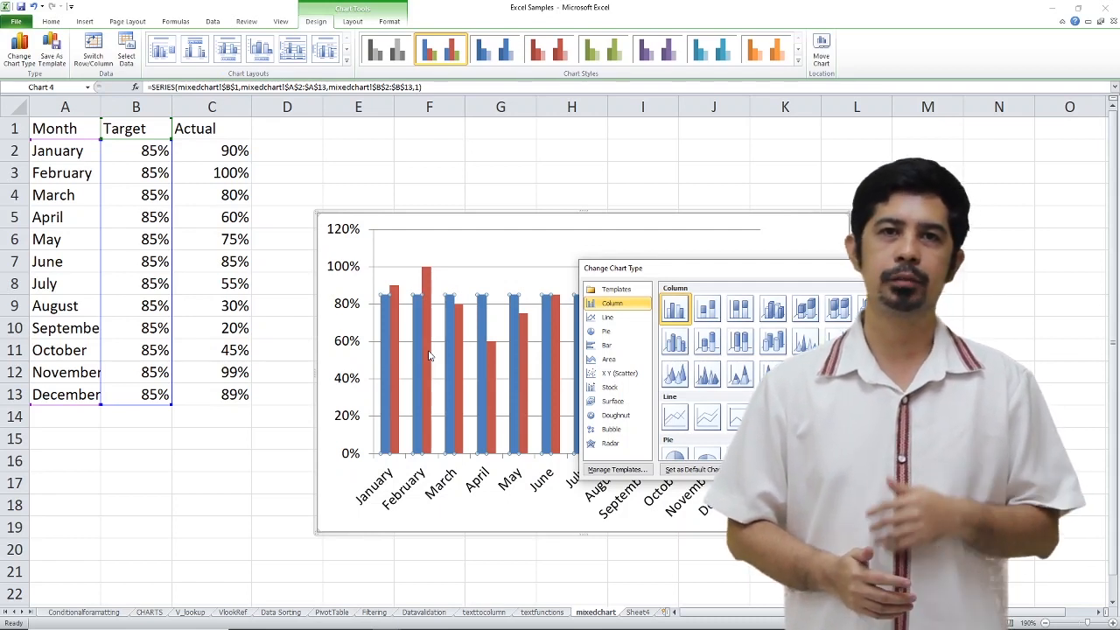
{"action": "left_click", "coordinate": [607, 317]}
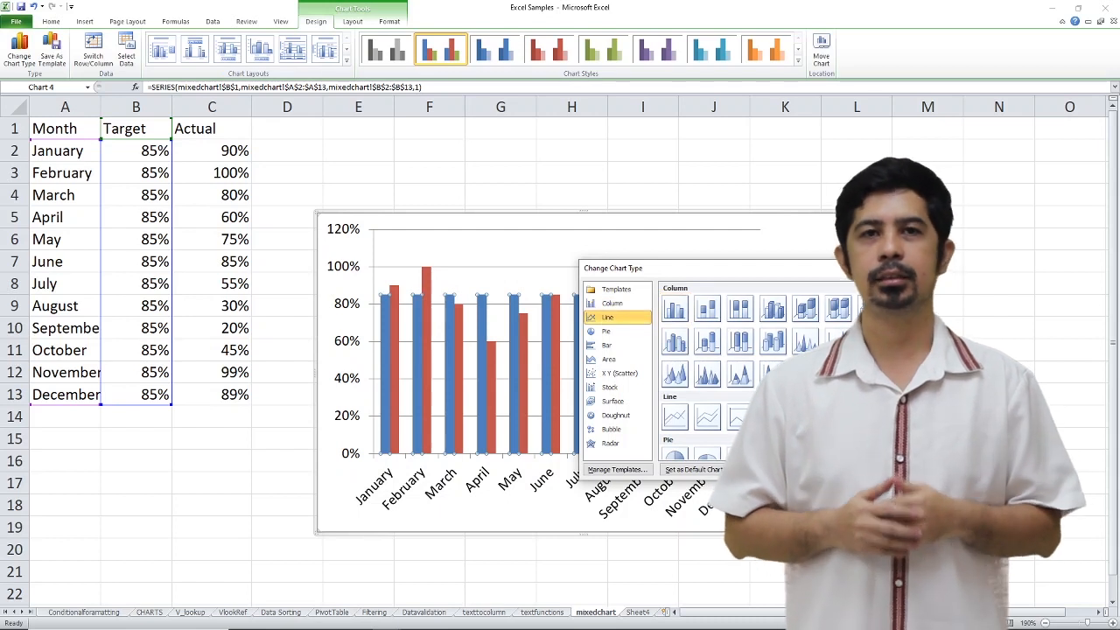
{"action": "key", "text": "Return"}
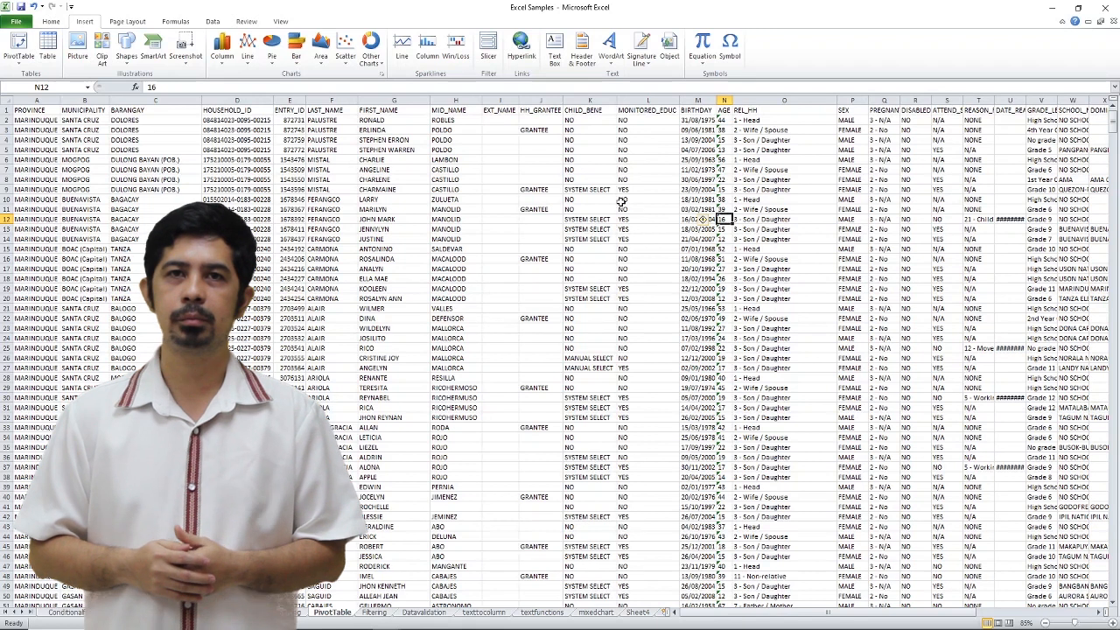
- Create a PivotTable from the data in A1:AF1052 of the PivotTable sheet, placed on the existing worksheet at AH3
{"action": "key", "text": "ctrl+a"}
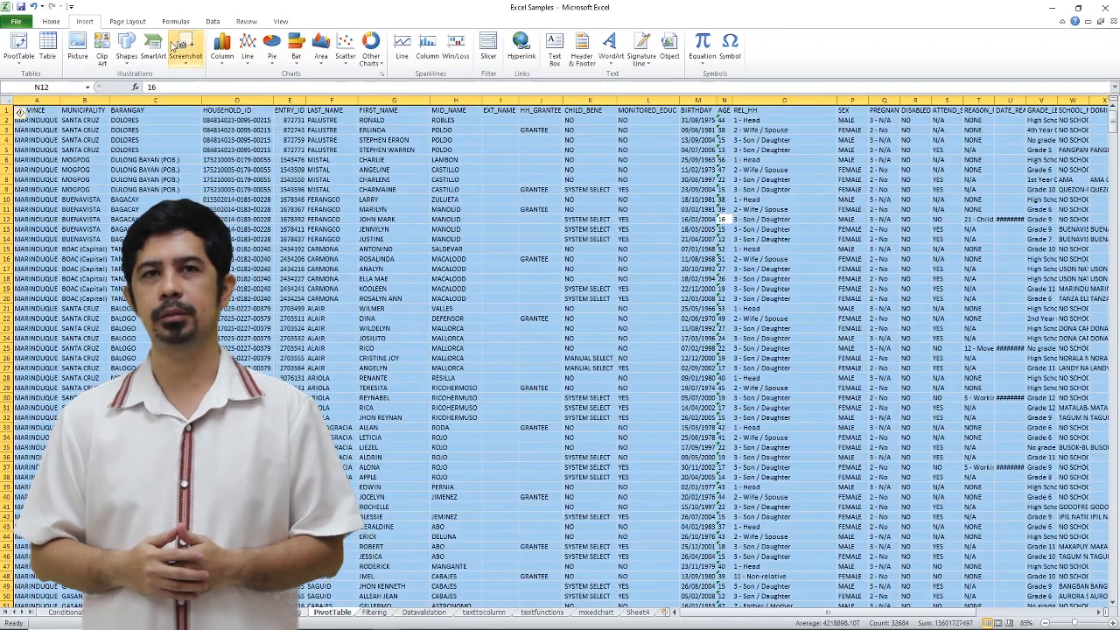
{"action": "left_click", "coordinate": [17, 45]}
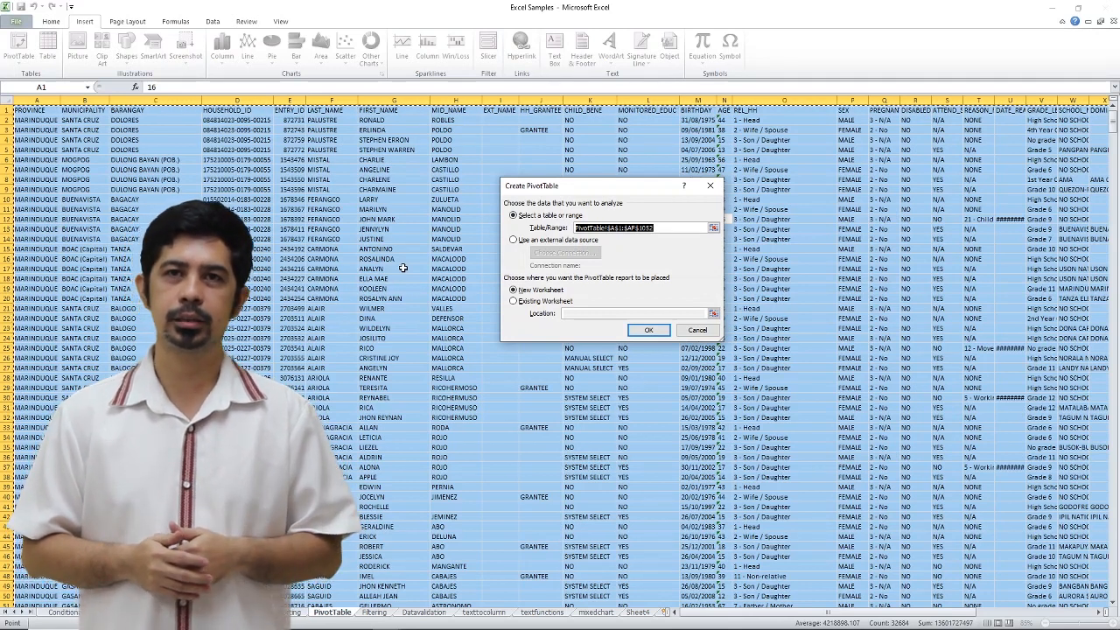
{"action": "left_click", "coordinate": [516, 301]}
{"action": "left_click_drag", "start_coordinate": [834, 613], "coordinate": [949, 613]}
{"action": "left_click", "coordinate": [902, 129]}
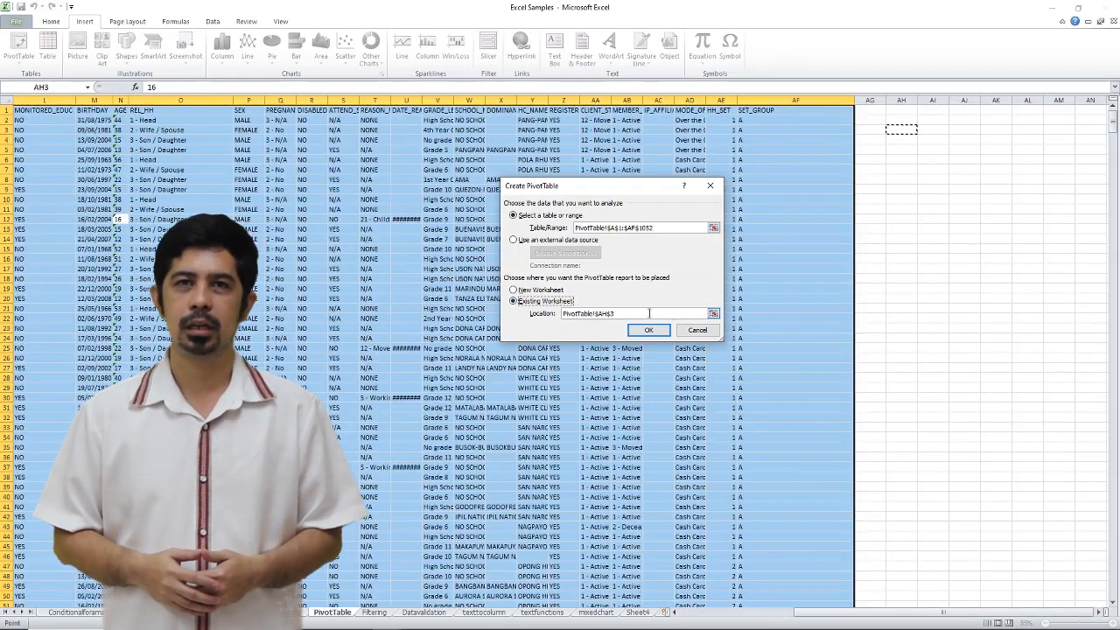
{"action": "left_click", "coordinate": [652, 331]}
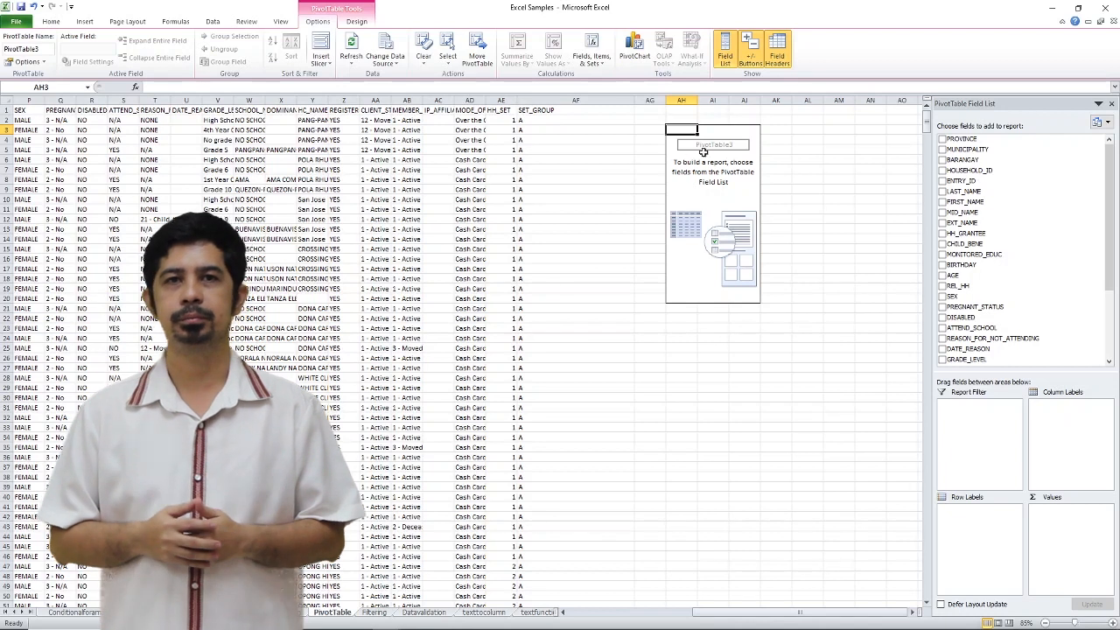
- Lay out the PivotTable with BARANGAY as row labels, MUNICIPALITY as report filter and the count of HOUSEHOLD_ID as values
{"action": "left_click", "coordinate": [707, 180]}
{"action": "scroll", "coordinate": [1098, 263], "scroll_direction": "down", "scroll_amount": 4}
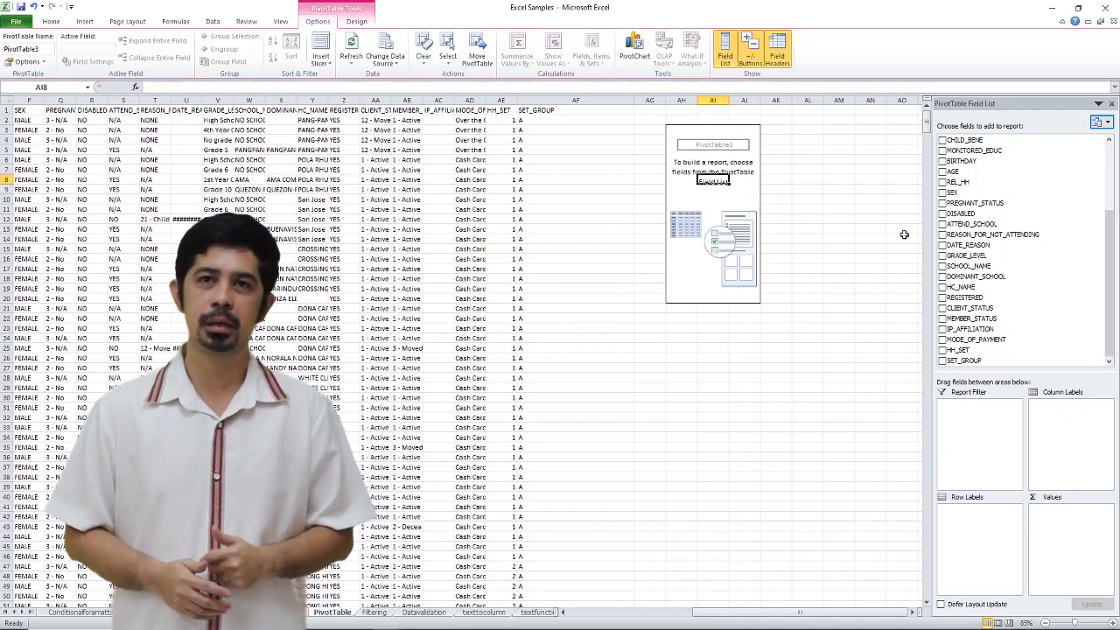
{"action": "scroll", "coordinate": [1006, 175], "scroll_direction": "up", "scroll_amount": 4}
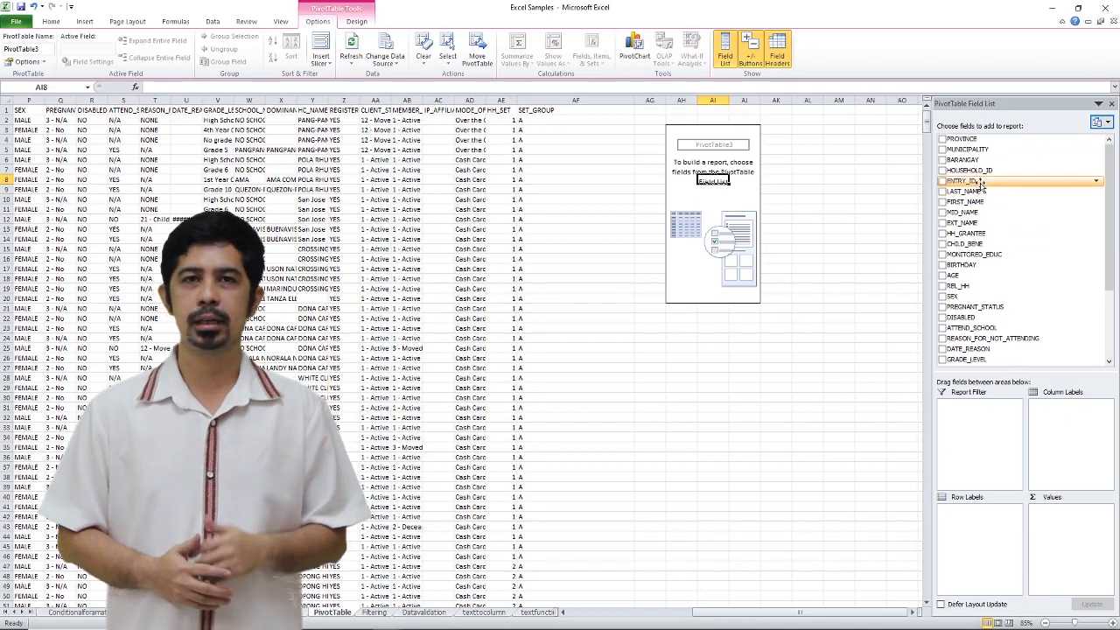
{"action": "left_click_drag", "start_coordinate": [973, 163], "coordinate": [985, 517]}
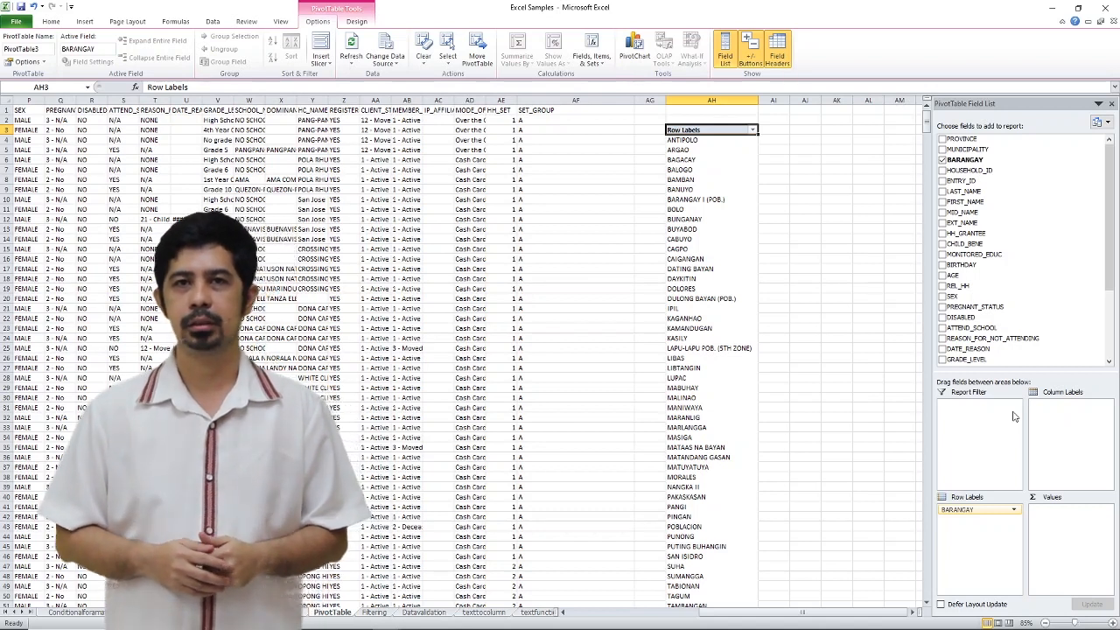
{"action": "left_click_drag", "start_coordinate": [969, 150], "coordinate": [984, 432]}
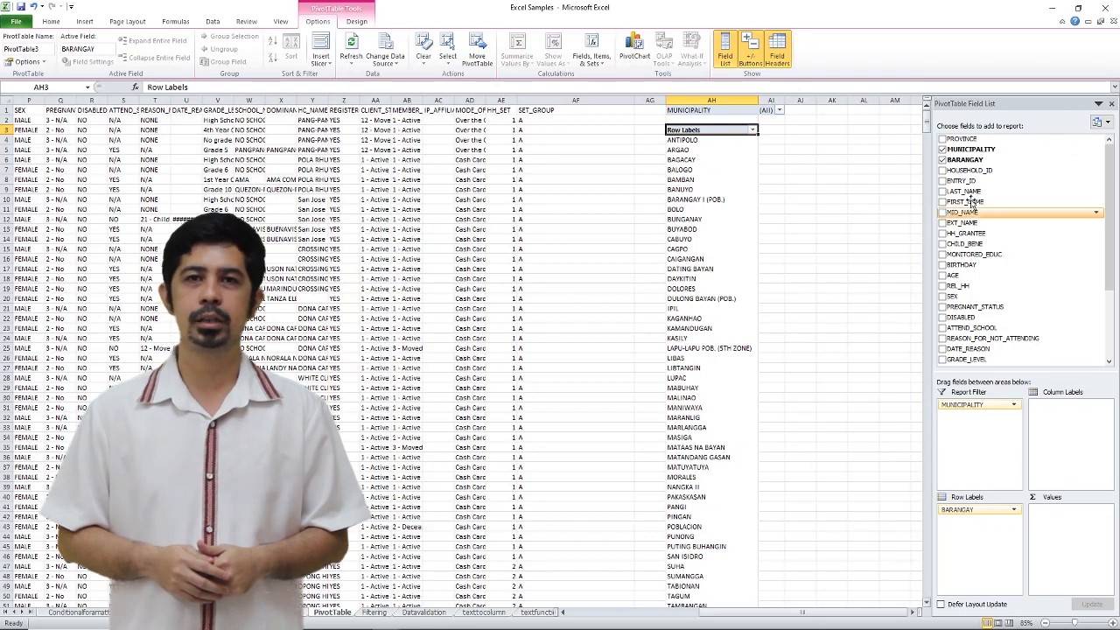
{"action": "left_click_drag", "start_coordinate": [978, 173], "coordinate": [1064, 549]}
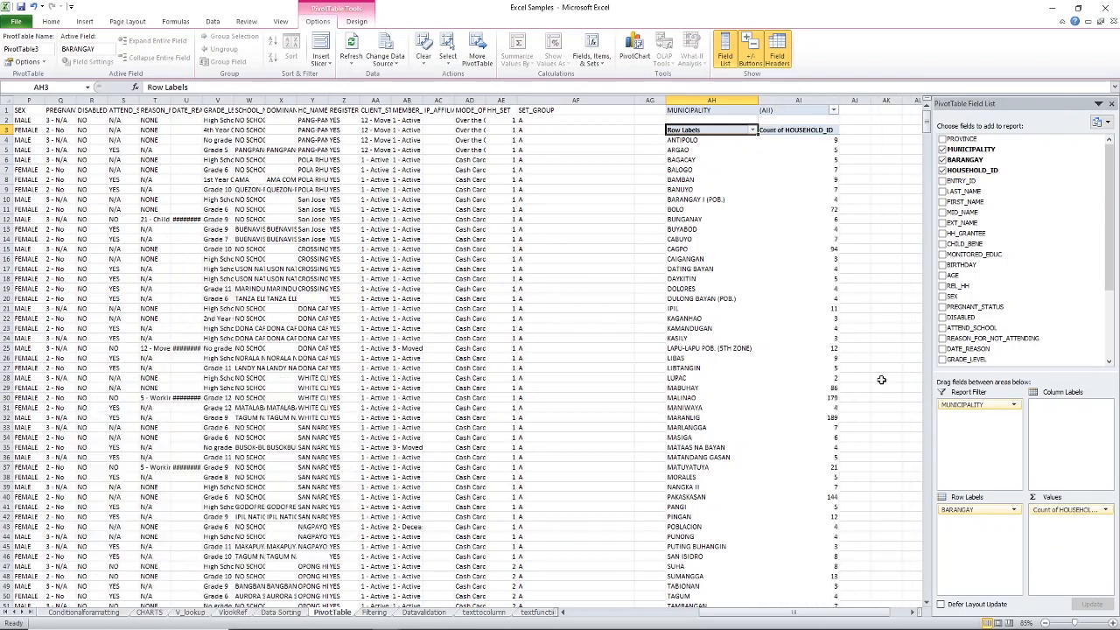
{"action": "left_click_drag", "start_coordinate": [768, 614], "coordinate": [867, 614]}
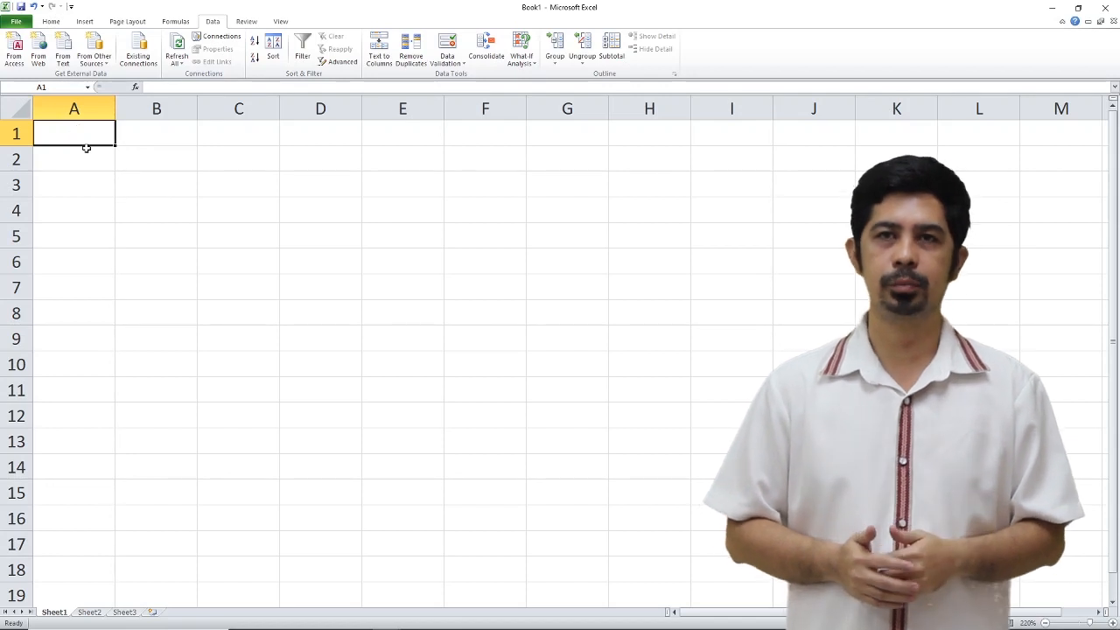
- Set data validation on cells A1:A10 of Sheet1 in Book1 to allow only whole numbers greater than 1
{"action": "left_click_drag", "start_coordinate": [78, 132], "coordinate": [70, 364]}
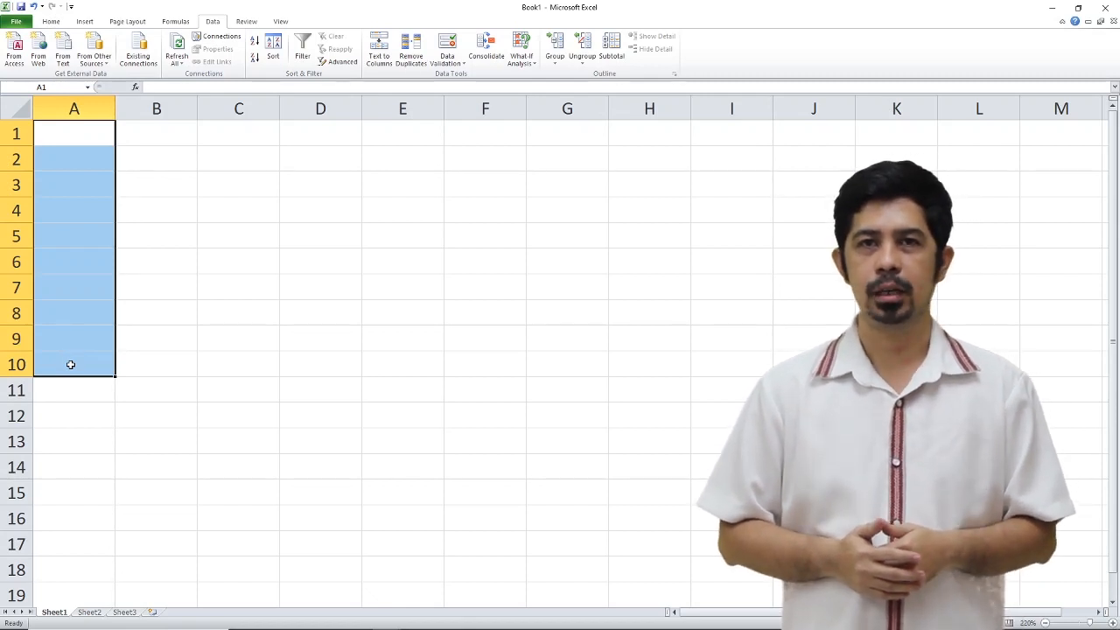
{"action": "left_click", "coordinate": [455, 60]}
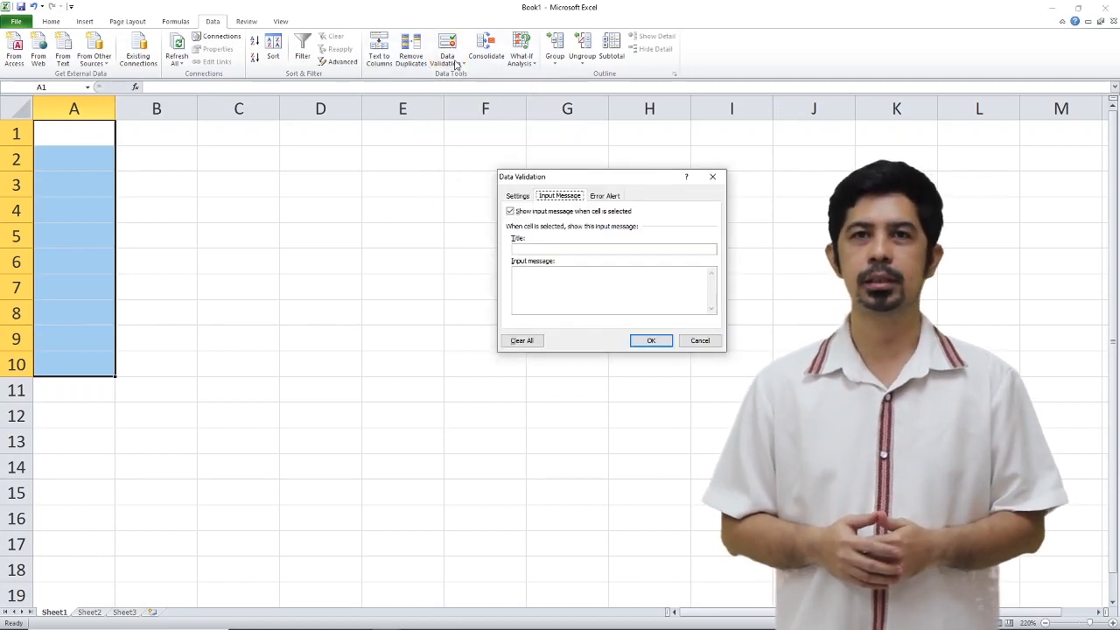
{"action": "left_click", "coordinate": [518, 196]}
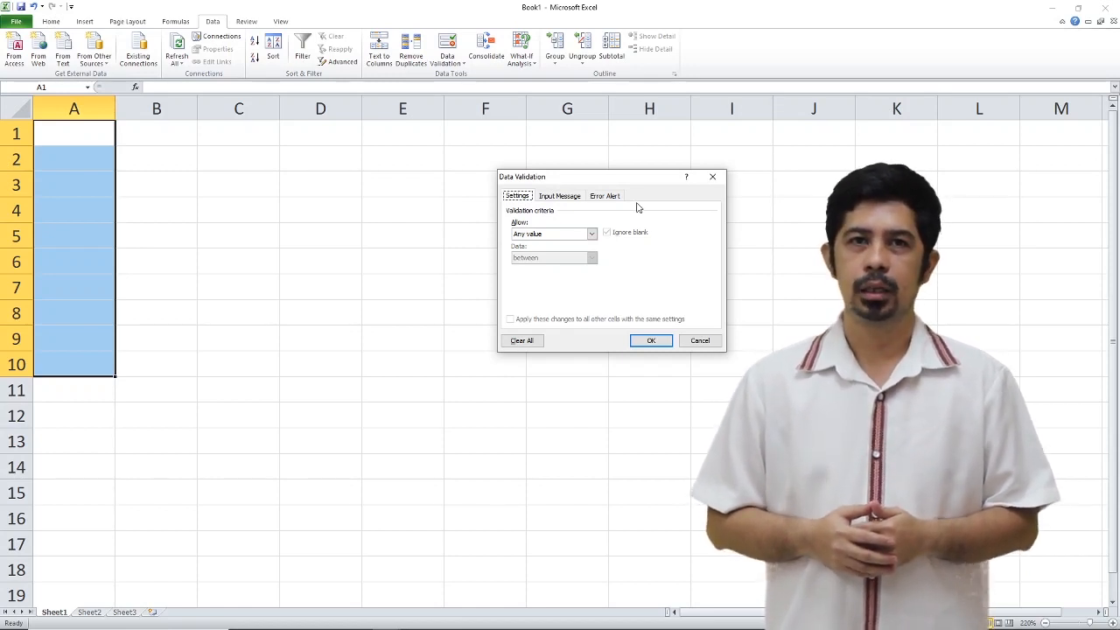
{"action": "left_click", "coordinate": [557, 234]}
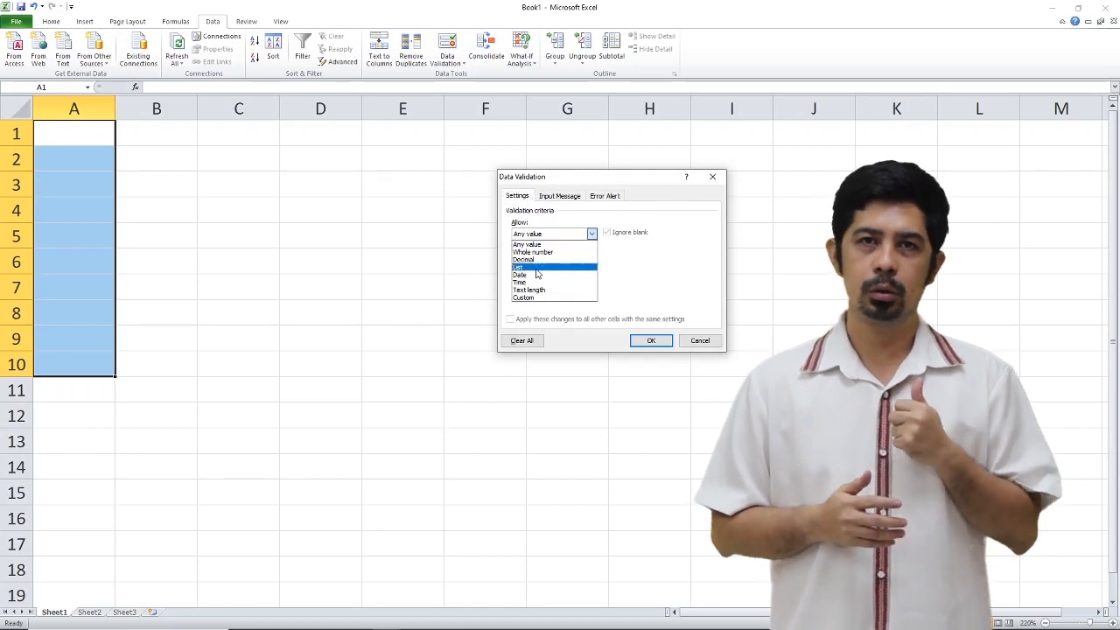
{"action": "left_click", "coordinate": [558, 250]}
{"action": "left_click", "coordinate": [560, 257]}
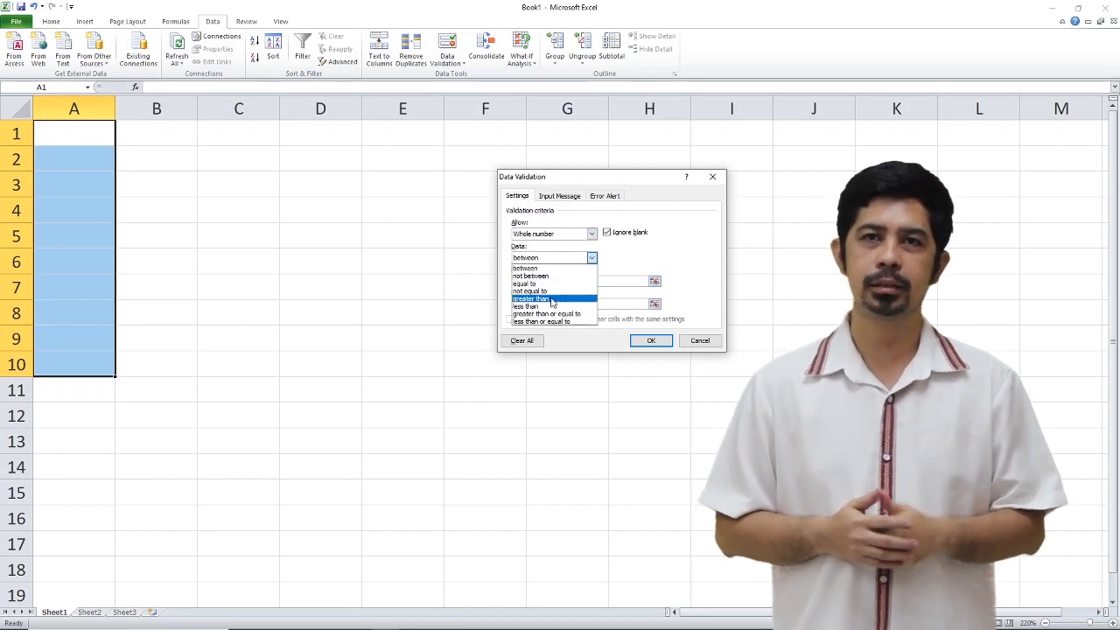
{"action": "left_click", "coordinate": [551, 299]}
{"action": "type", "text": "1"}
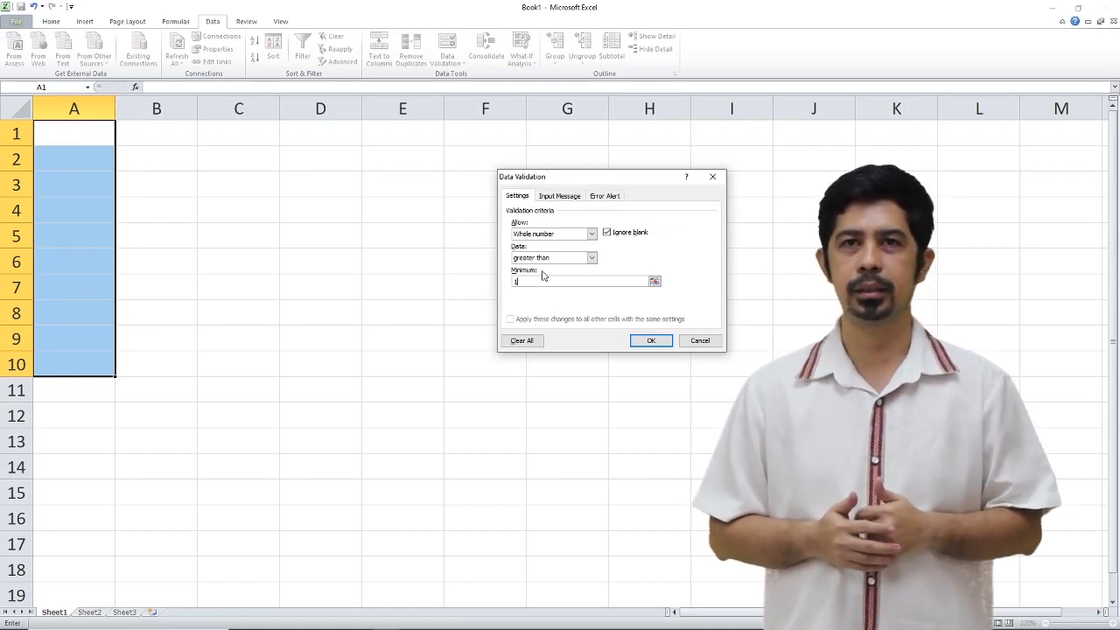
- Give the validation's input message the title "Must be Greater Than One"
{"action": "left_click", "coordinate": [560, 196]}
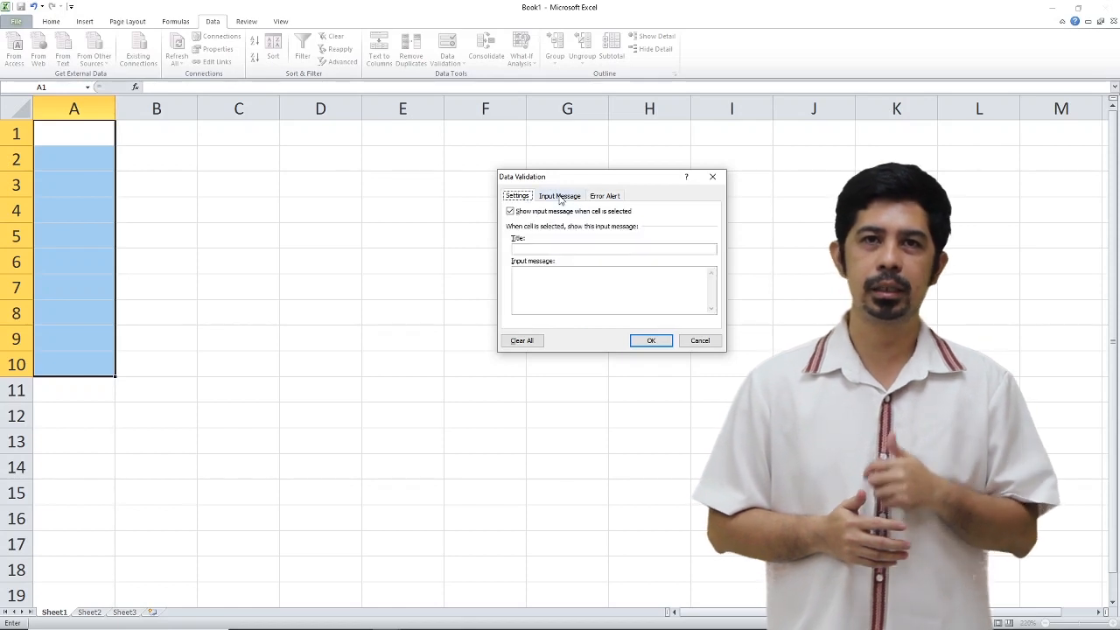
{"action": "left_click", "coordinate": [614, 197]}
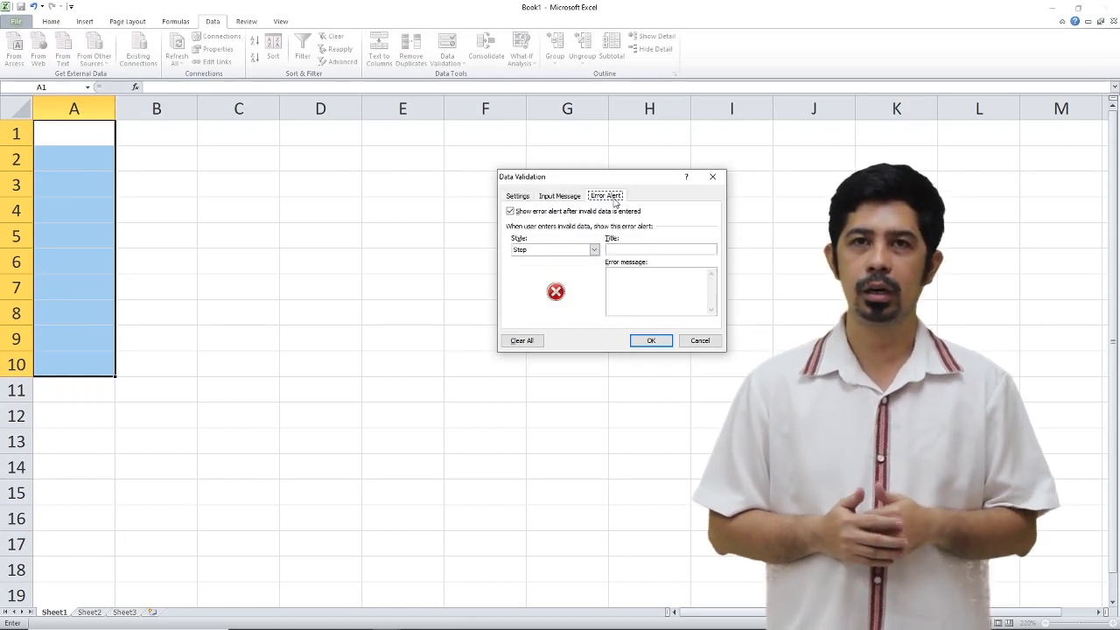
{"action": "left_click", "coordinate": [557, 198]}
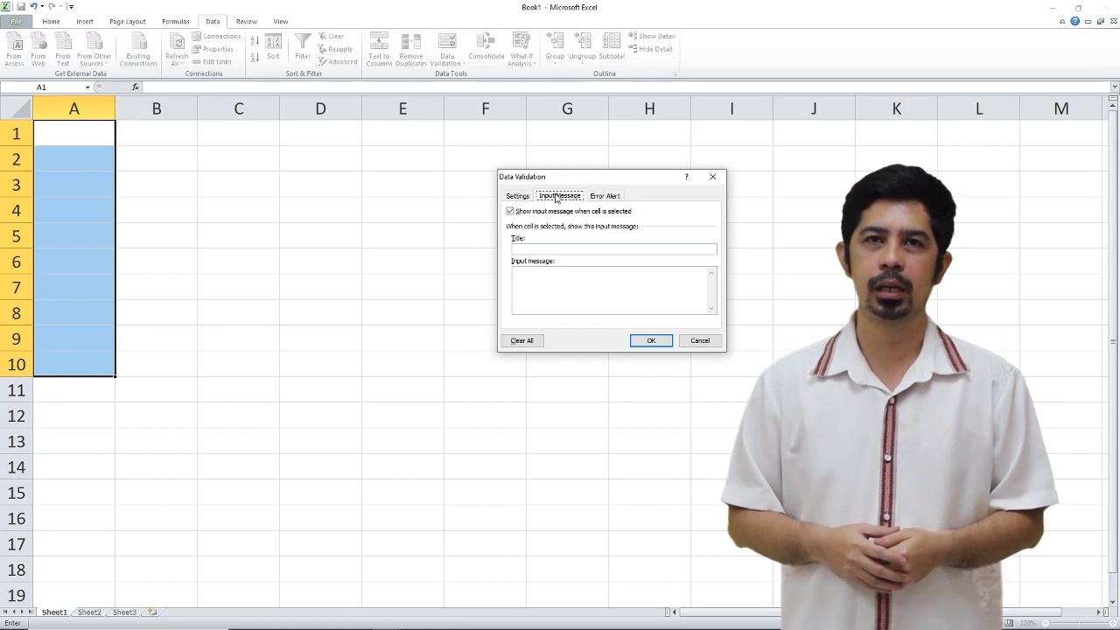
{"action": "left_click", "coordinate": [544, 247]}
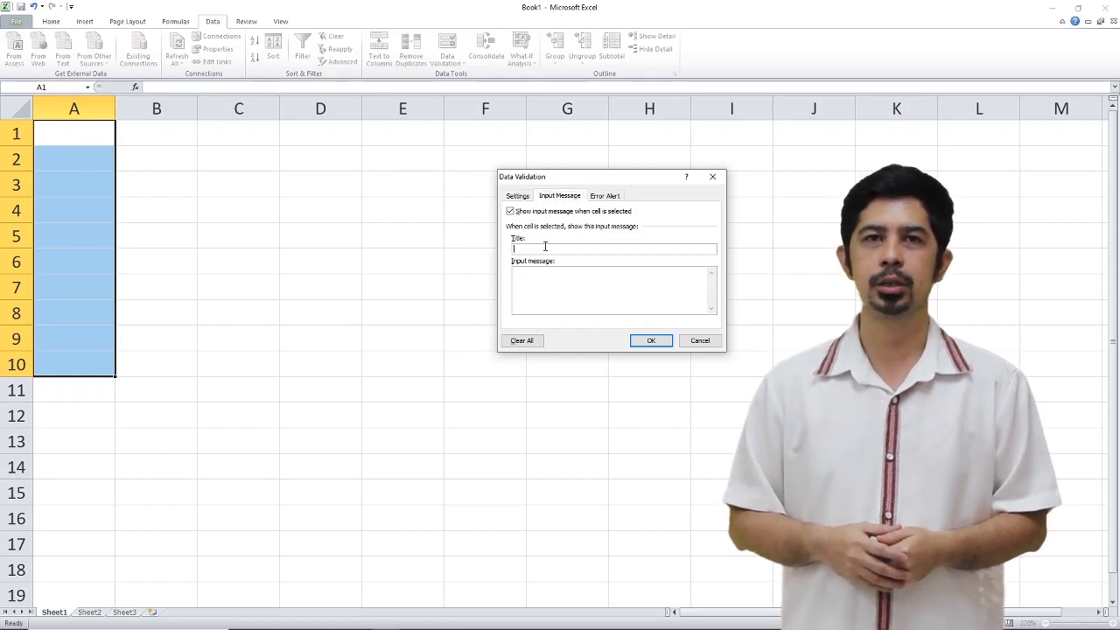
{"action": "type", "text": "gre"}
{"action": "key", "text": "BackSpace"}
{"action": "key", "text": "BackSpace"}
{"action": "key", "text": "BackSpace"}
{"action": "type", "text": "Must"}
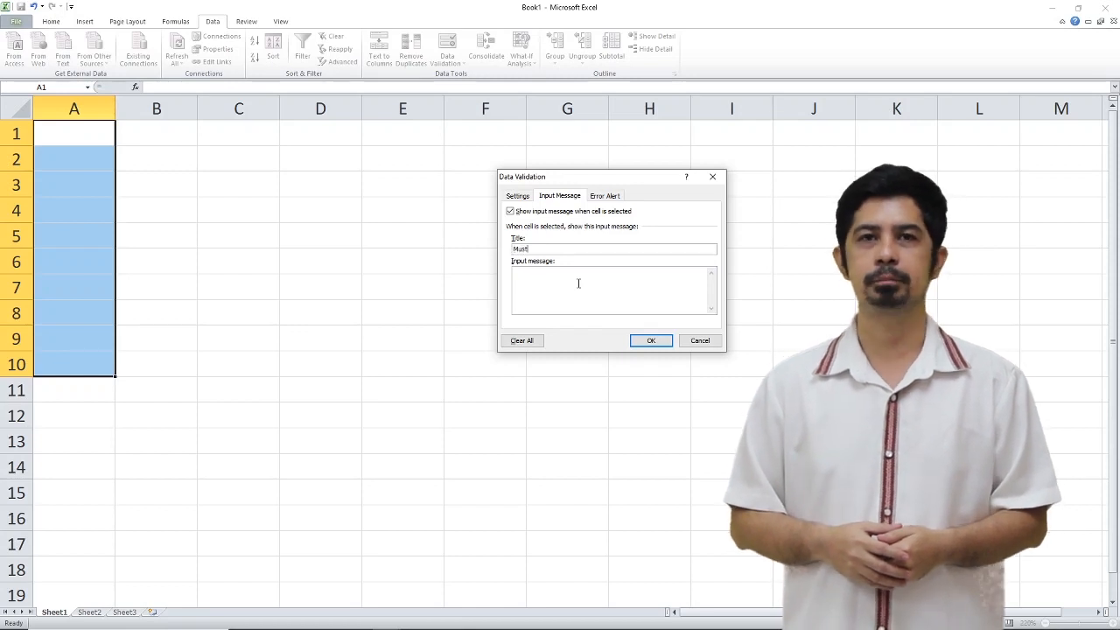
{"action": "type", "text": " be Greater Than One"}
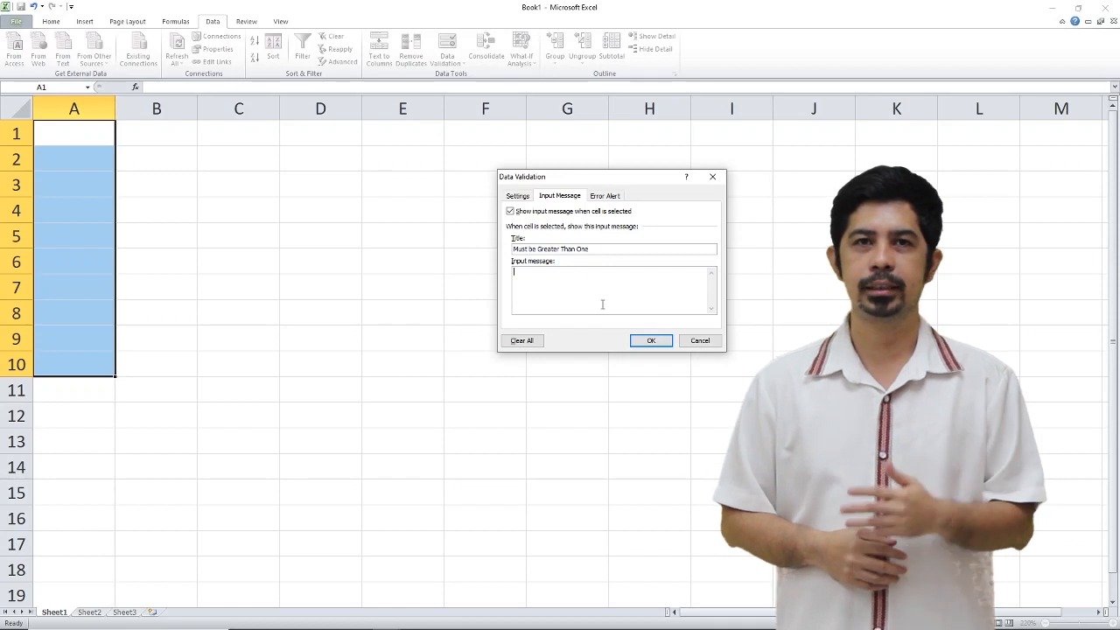
- Enter "Please - Whole Number Greater Than One" as the text of the validation's input message
{"action": "left_click", "coordinate": [552, 303]}
{"action": "type", "text": "Whole Number Greater Than One"}
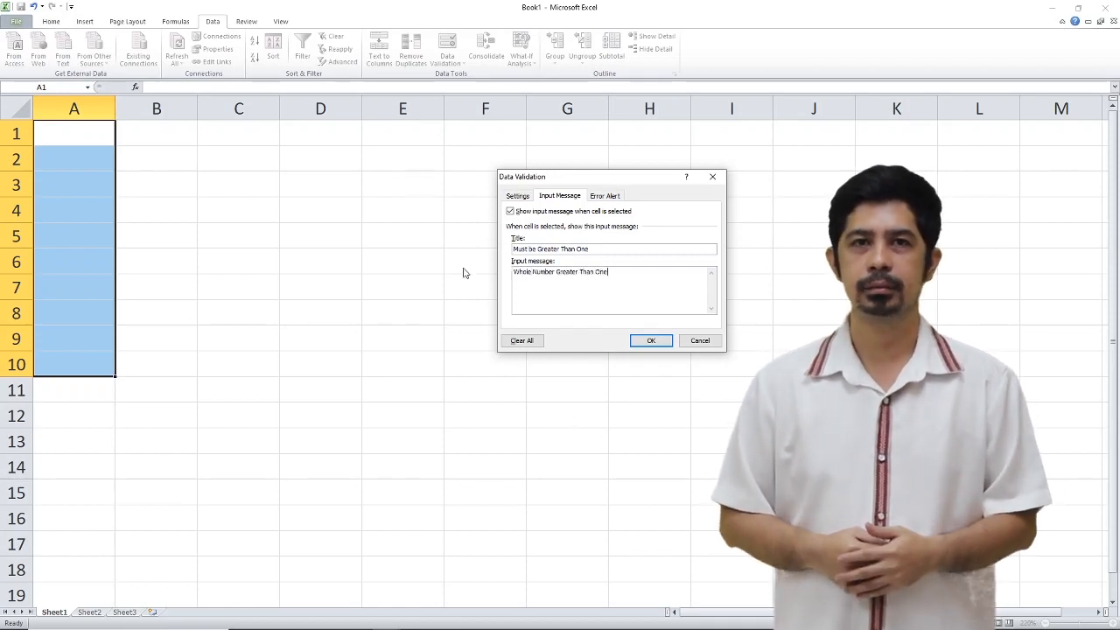
{"action": "left_click", "coordinate": [514, 271]}
{"action": "type", "text": "Please -"}
- Copy the input message text into the error alert, reword it as "Whole Number Must Be Greater Than One" and apply the validation
{"action": "left_click_drag", "start_coordinate": [631, 272], "coordinate": [514, 273]}
{"action": "key", "text": "ctrl+c"}
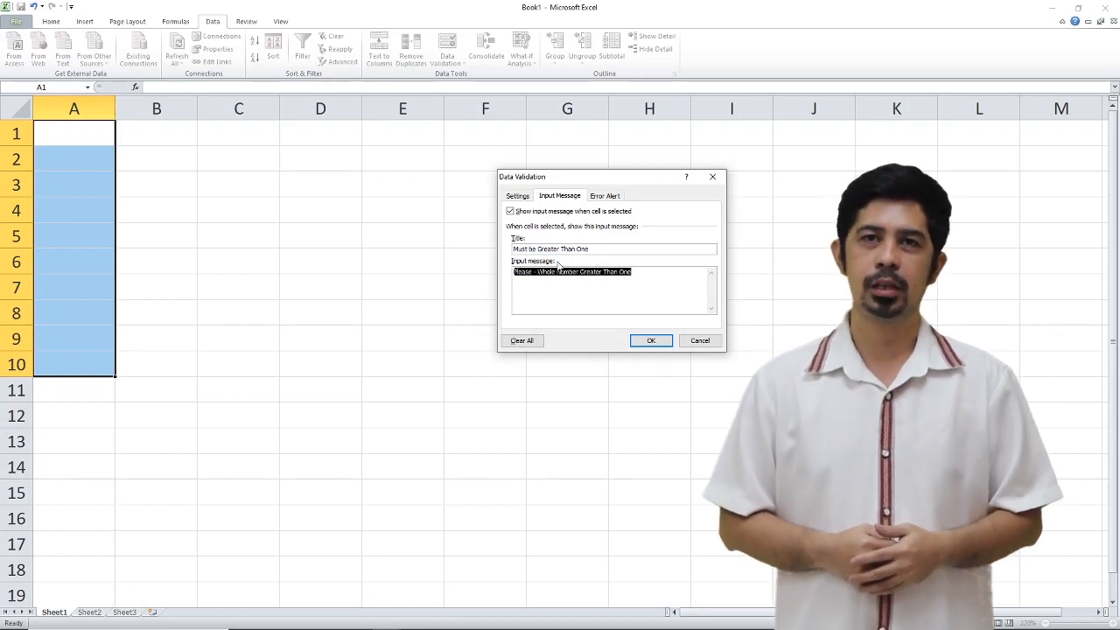
{"action": "left_click", "coordinate": [604, 196]}
{"action": "left_click", "coordinate": [631, 273]}
{"action": "key", "text": "ctrl+v"}
{"action": "left_click_drag", "start_coordinate": [632, 273], "coordinate": [608, 273]}
{"action": "key", "text": "BackSpace"}
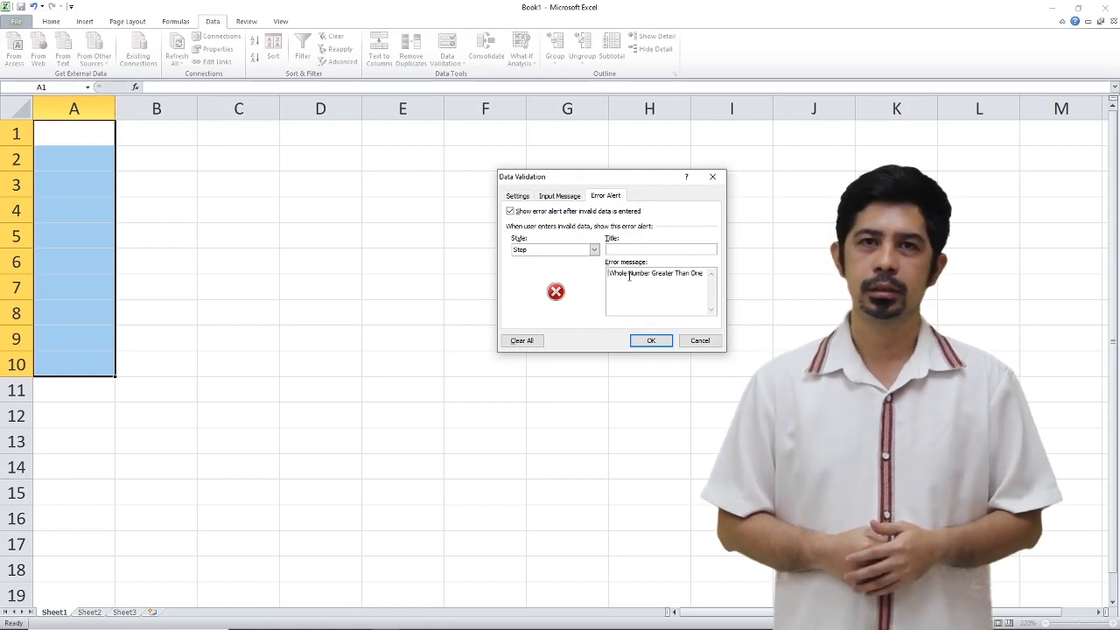
{"action": "left_click", "coordinate": [651, 273]}
{"action": "type", "text": "Must Be"}
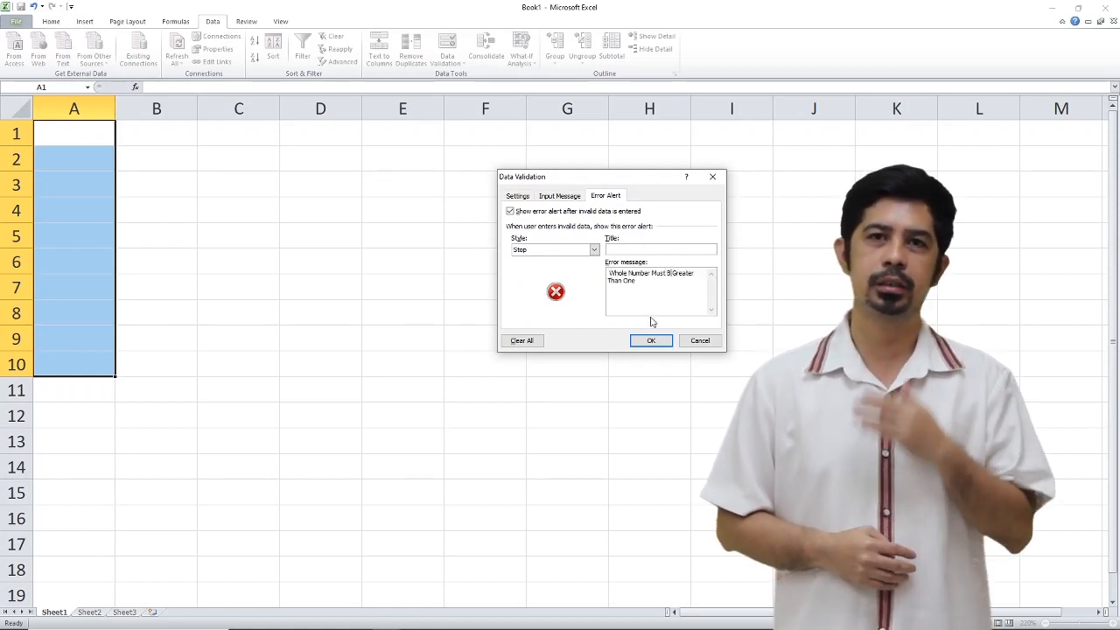
- Test the validation rule by entering 2 in cell A1 and trying to enter 1 in cell A2
{"action": "left_click", "coordinate": [68, 136]}
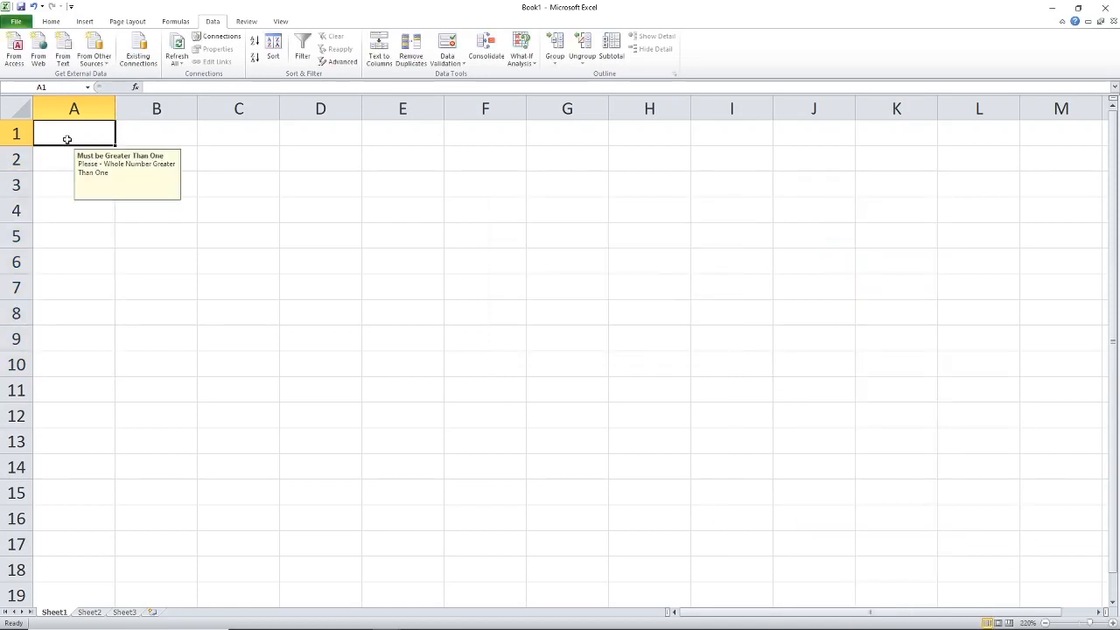
{"action": "type", "text": "2"}
{"action": "key", "text": "Return"}
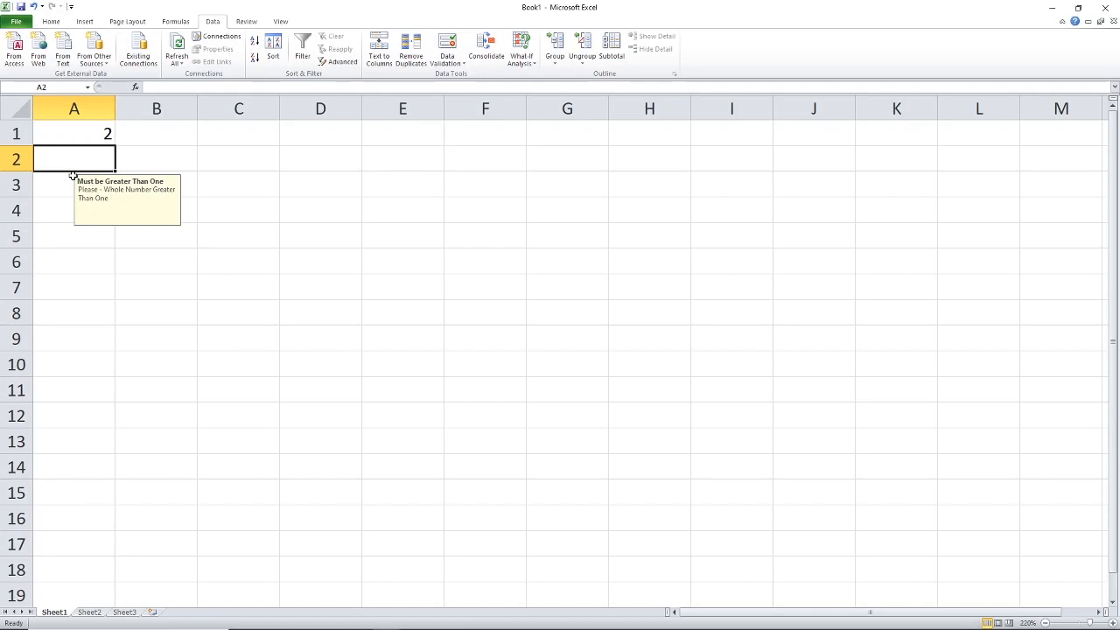
{"action": "type", "text": "1"}
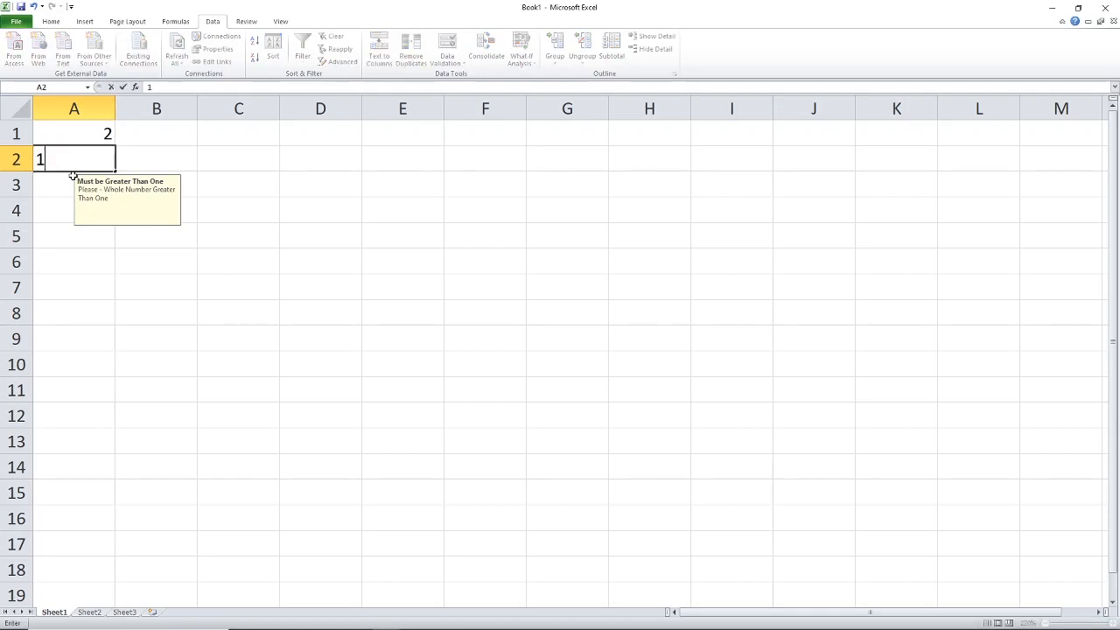
{"action": "key", "text": "Return"}
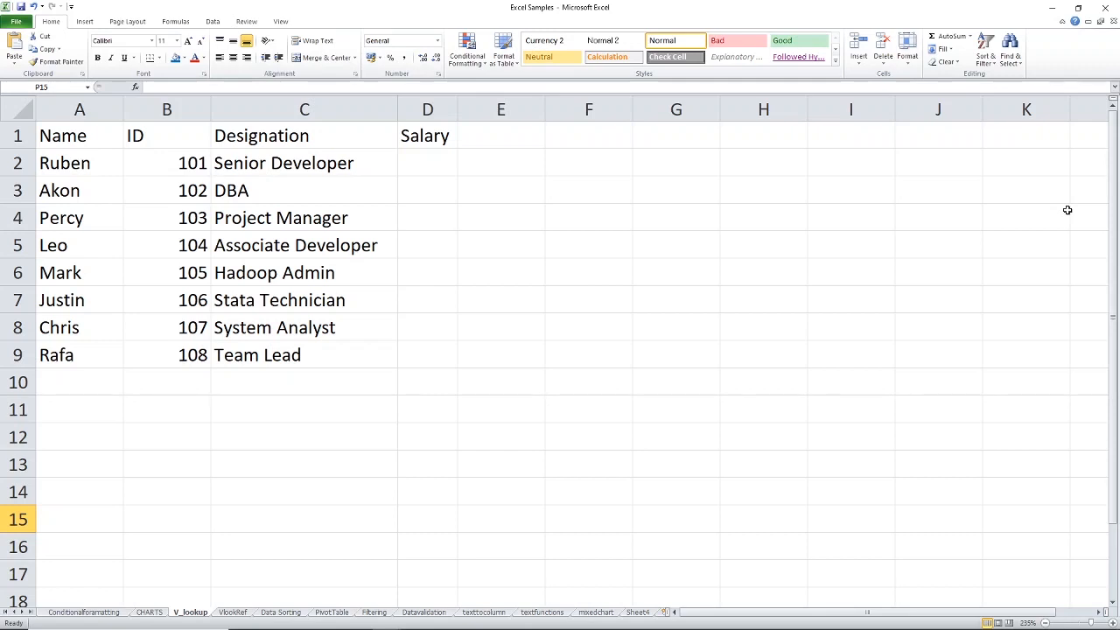
- Compare the ID, Designation and Salary columns of the V_lookup sheet with the Salary column of the VlookRef sheet
{"action": "left_click", "coordinate": [152, 138]}
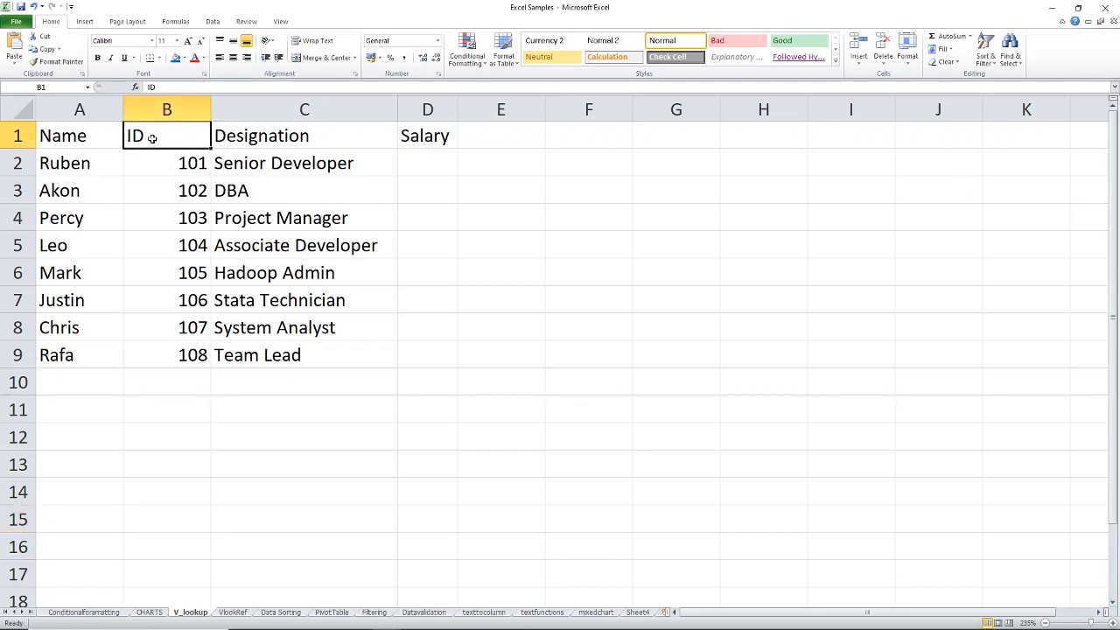
{"action": "left_click", "coordinate": [272, 138]}
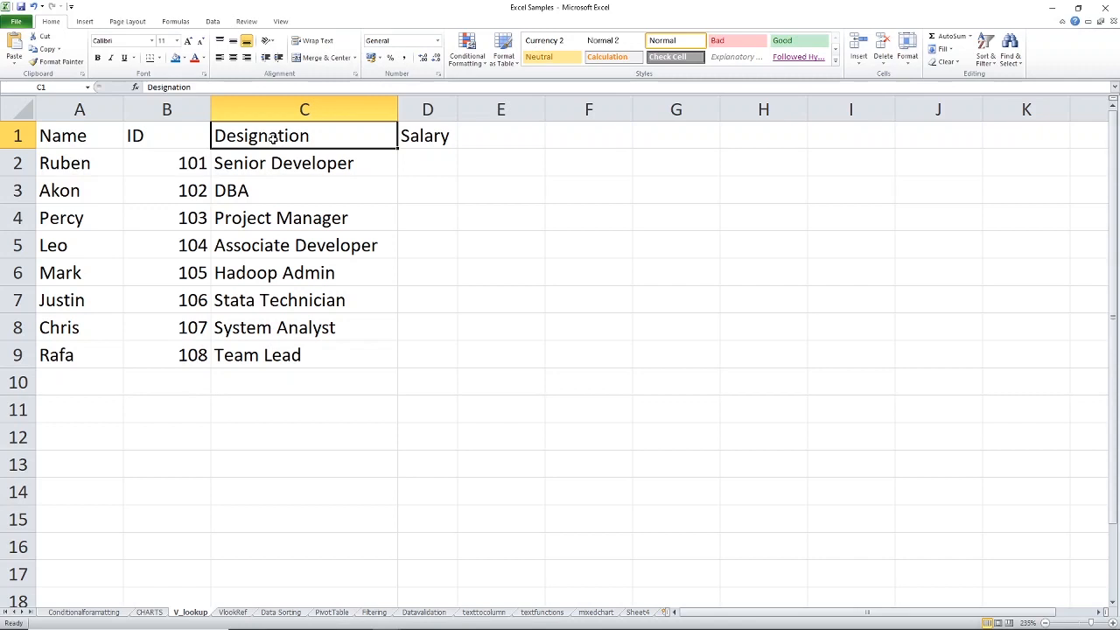
{"action": "left_click", "coordinate": [404, 136]}
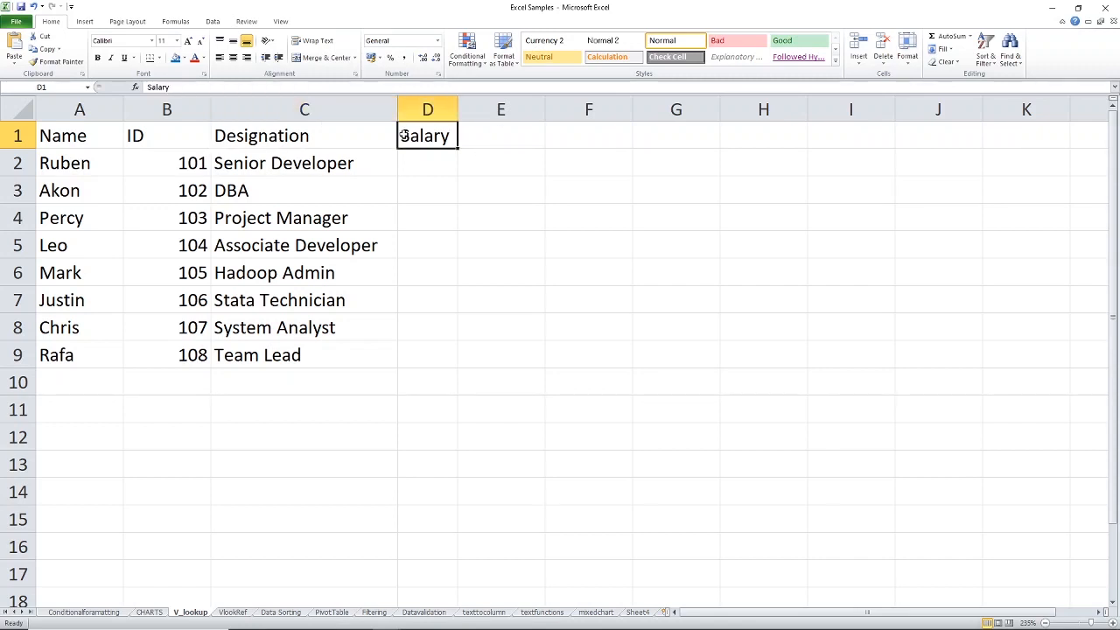
{"action": "left_click", "coordinate": [234, 612]}
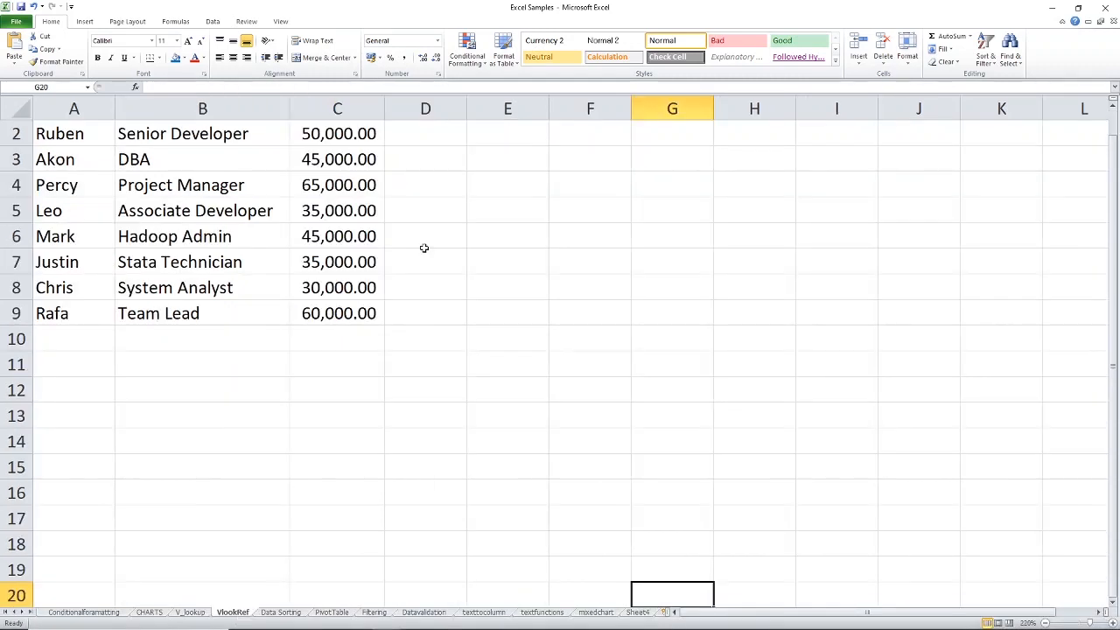
{"action": "scroll", "coordinate": [423, 248], "scroll_direction": "up", "scroll_amount": 1}
{"action": "left_click_drag", "start_coordinate": [337, 133], "coordinate": [350, 340]}
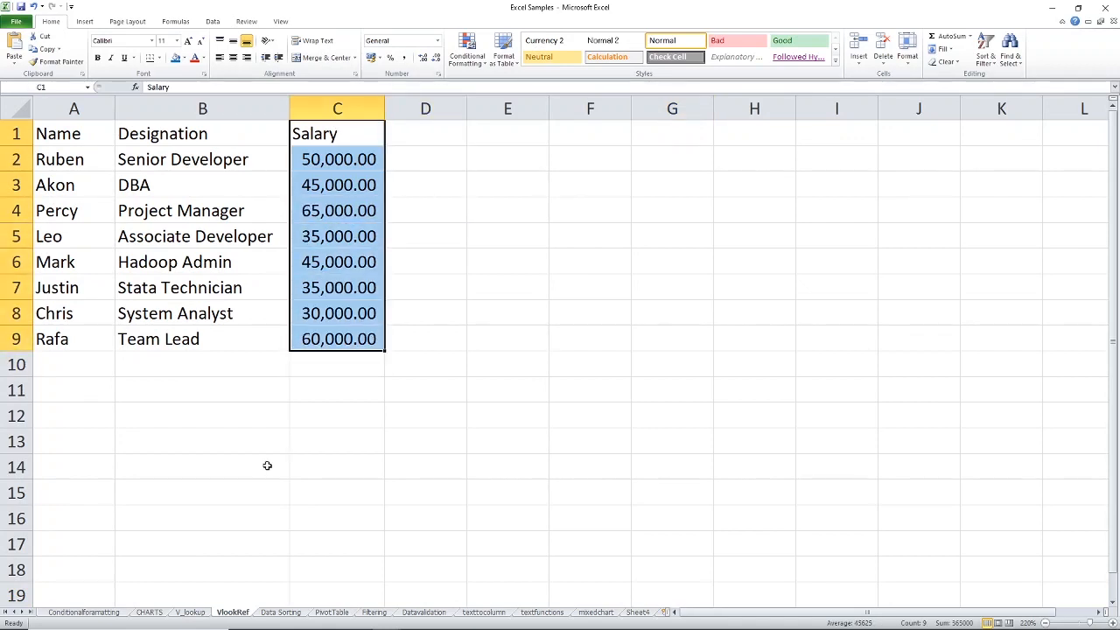
{"action": "left_click", "coordinate": [189, 612]}
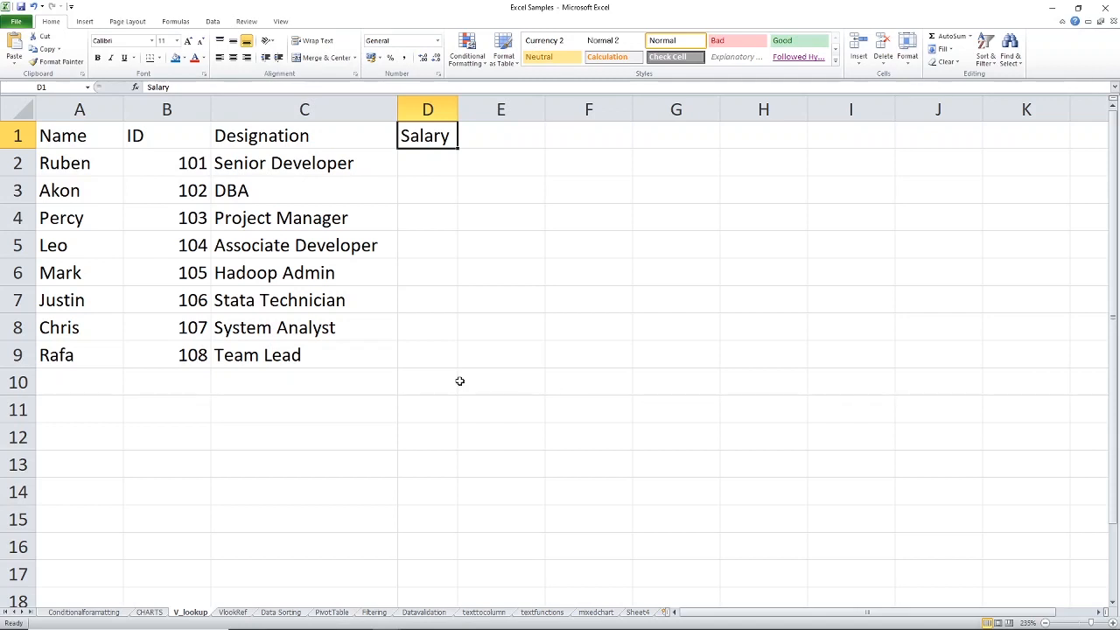
{"action": "left_click", "coordinate": [128, 183]}
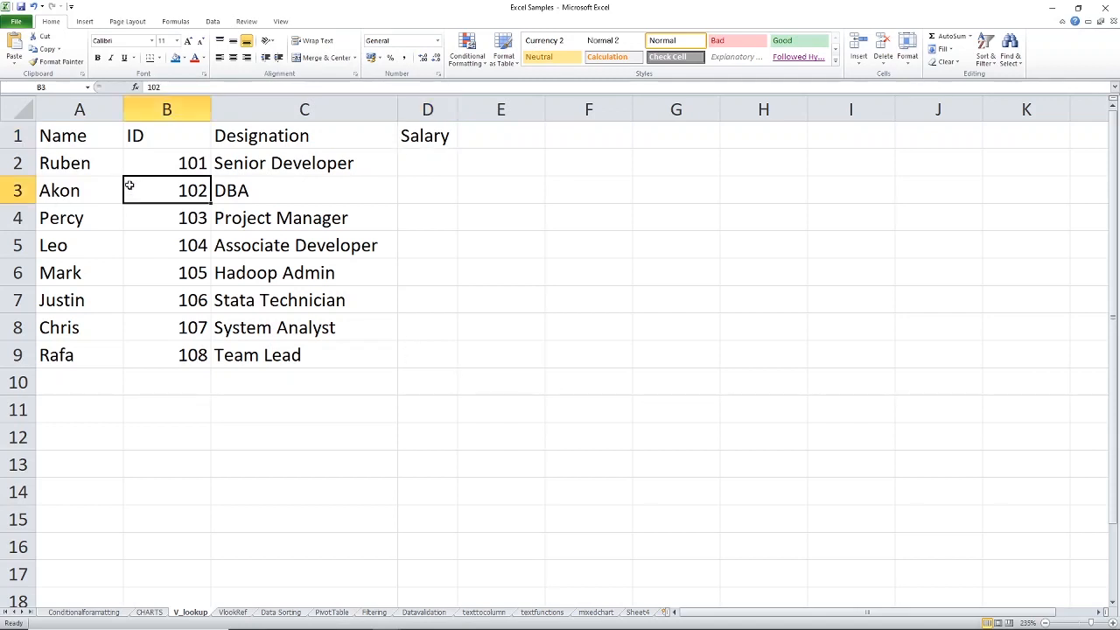
- Start a VLOOKUP function in cell D2 of the V_lookup sheet with the names in A2:A9 as lookup value
{"action": "left_click", "coordinate": [434, 167]}
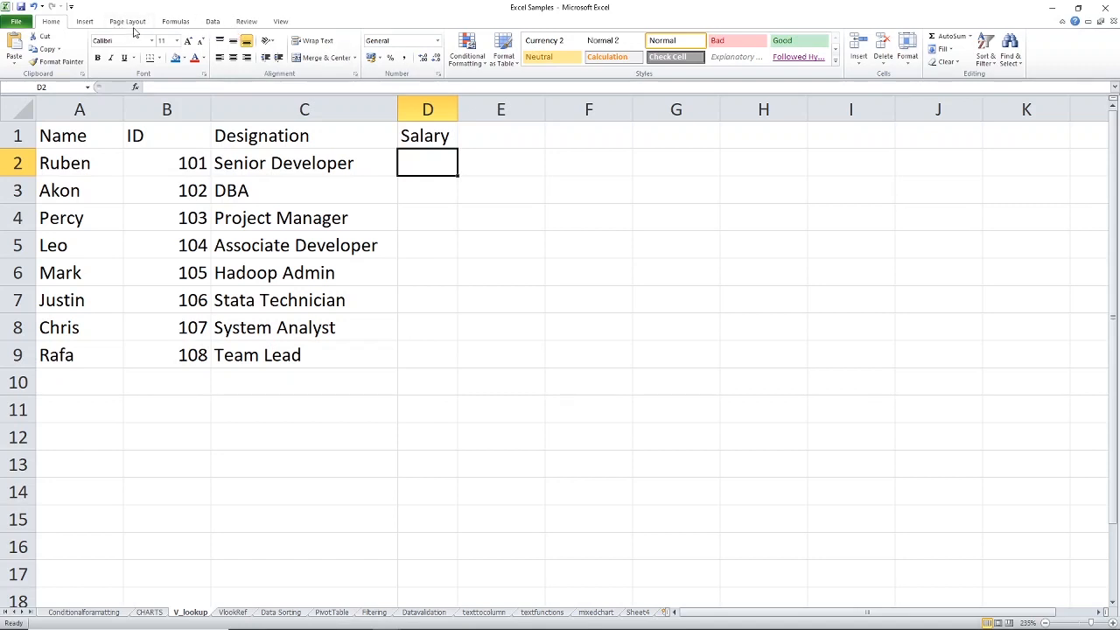
{"action": "left_click", "coordinate": [177, 22]}
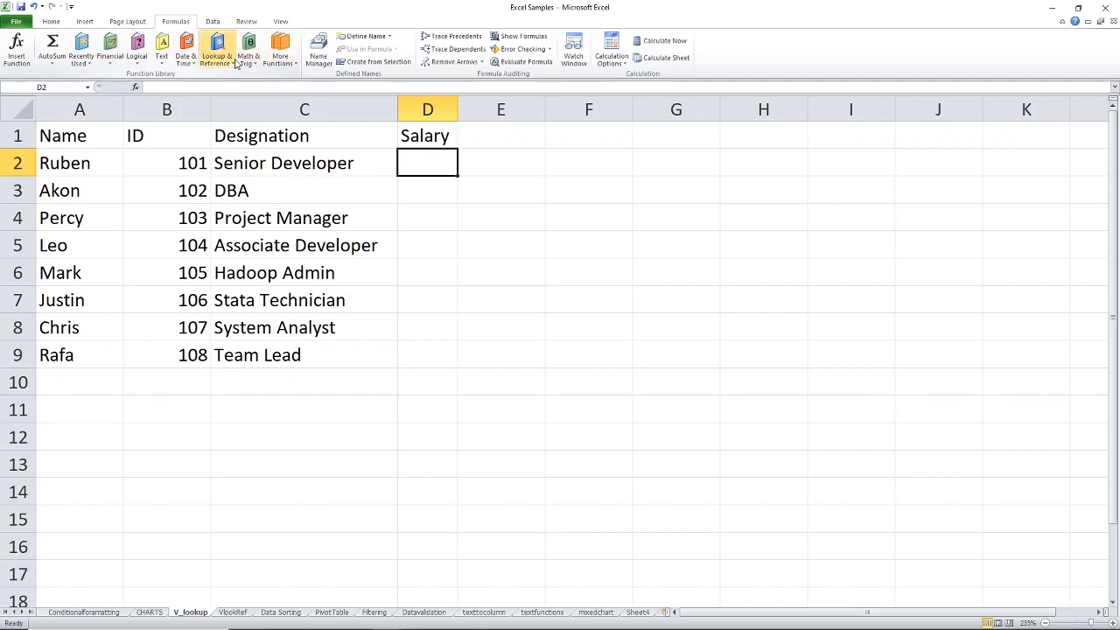
{"action": "left_click", "coordinate": [218, 58]}
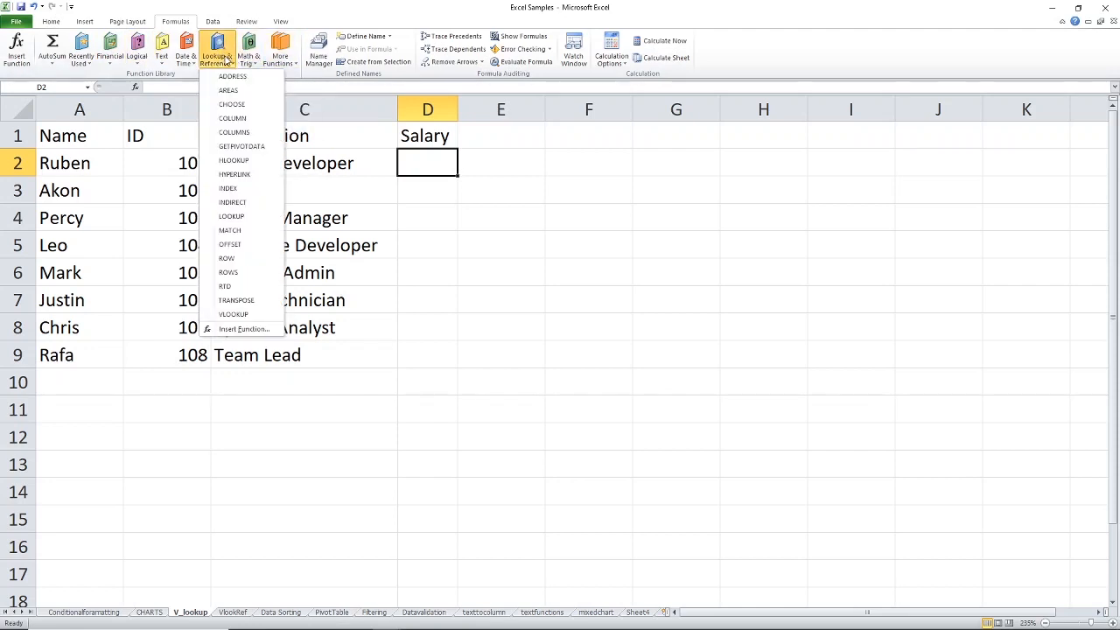
{"action": "left_click", "coordinate": [235, 314]}
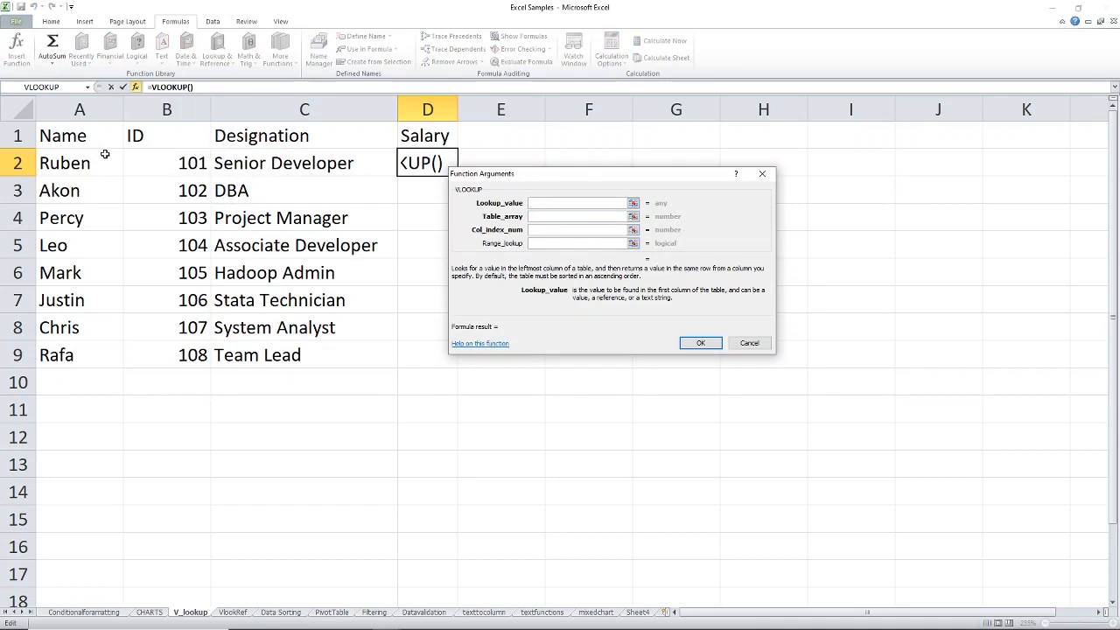
{"action": "left_click_drag", "start_coordinate": [65, 158], "coordinate": [87, 344]}
- Set the VLOOKUP table array to range A1:C9 of the VlookRef sheet
{"action": "left_click", "coordinate": [551, 219]}
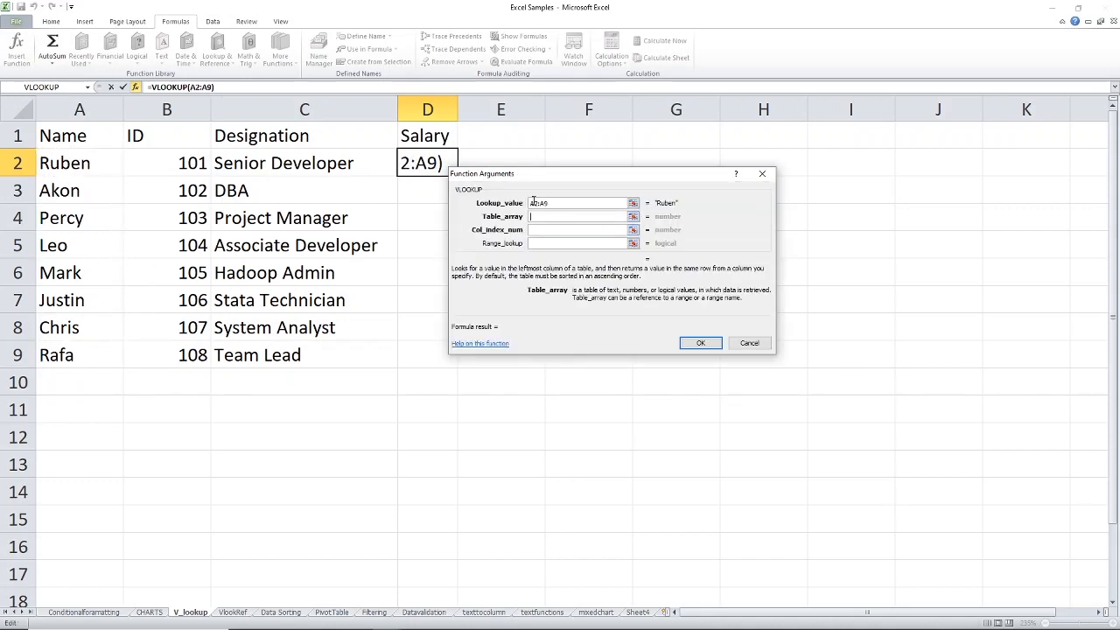
{"action": "left_click", "coordinate": [234, 614]}
{"action": "left_click_drag", "start_coordinate": [69, 133], "coordinate": [350, 341]}
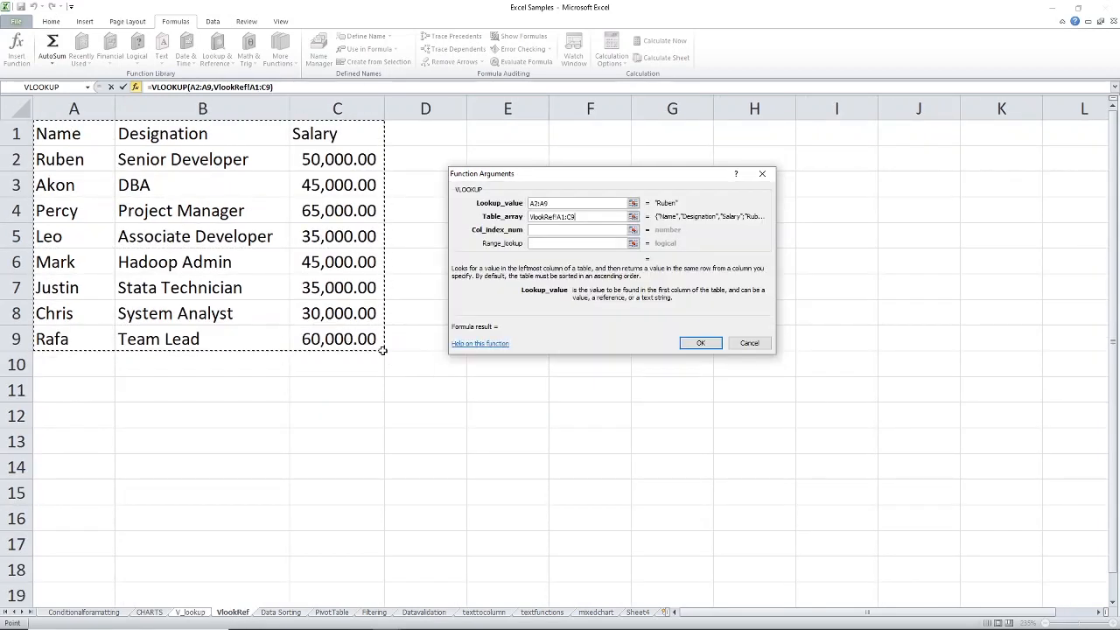
- Complete the VLOOKUP with column index 3 and range lookup 0, and fill the formula from D2 down to D9
{"action": "left_click", "coordinate": [563, 229]}
{"action": "type", "text": "3"}
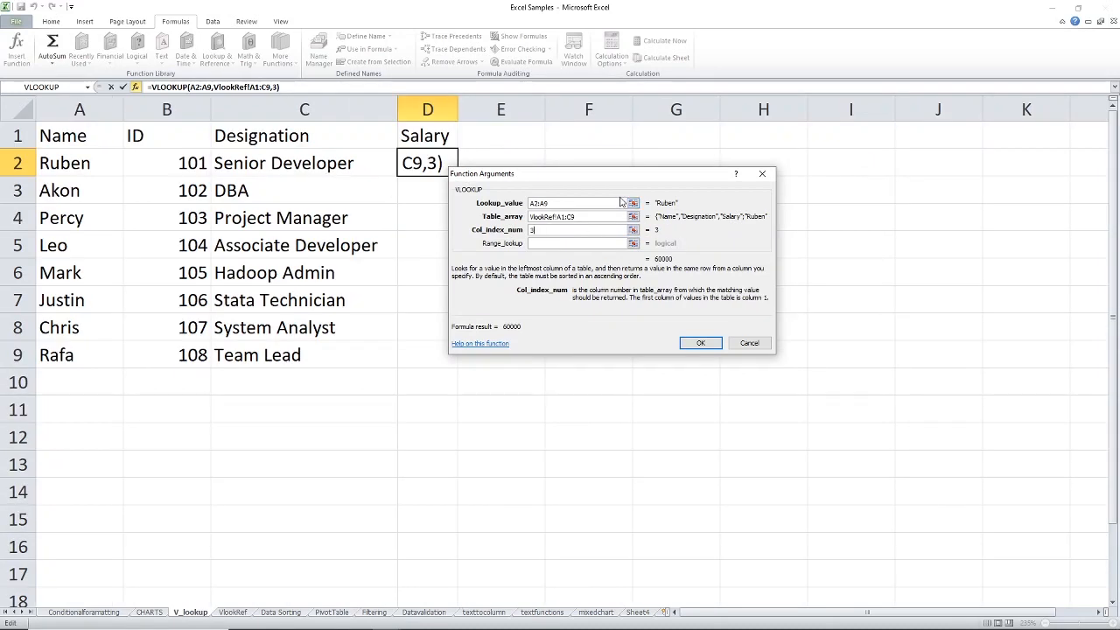
{"action": "left_click", "coordinate": [559, 244]}
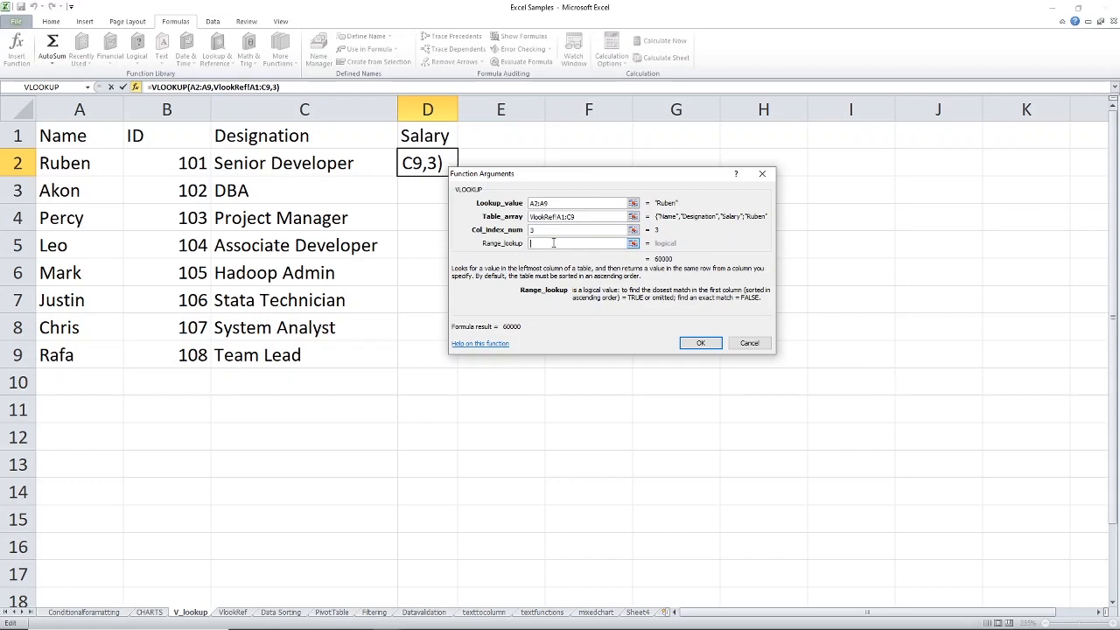
{"action": "type", "text": "0"}
{"action": "left_click", "coordinate": [706, 344]}
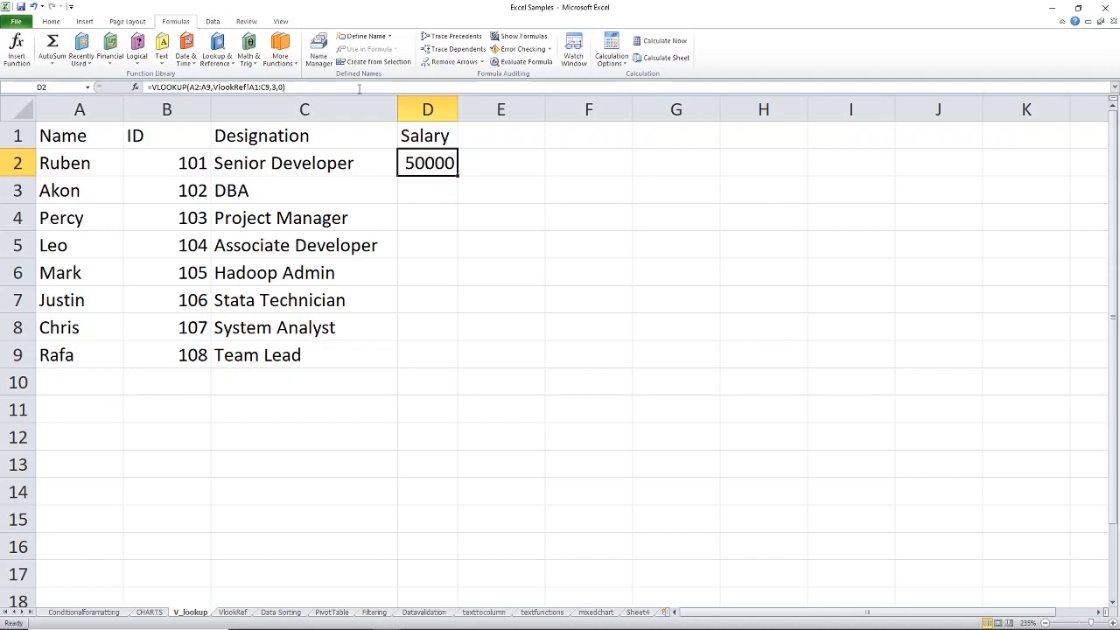
{"action": "left_click_drag", "start_coordinate": [457, 176], "coordinate": [456, 364]}
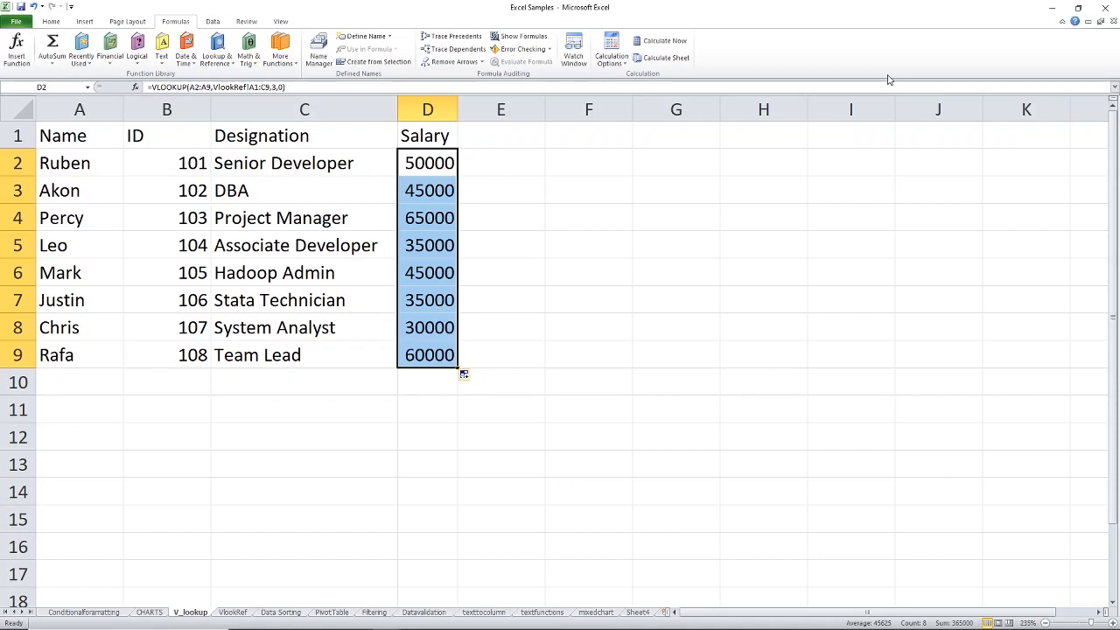
- Compare the looked-up salaries of the first two employees on the V_lookup sheet with their salaries on the VlookRef sheet
{"action": "left_click", "coordinate": [75, 165]}
{"action": "left_click", "coordinate": [438, 163]}
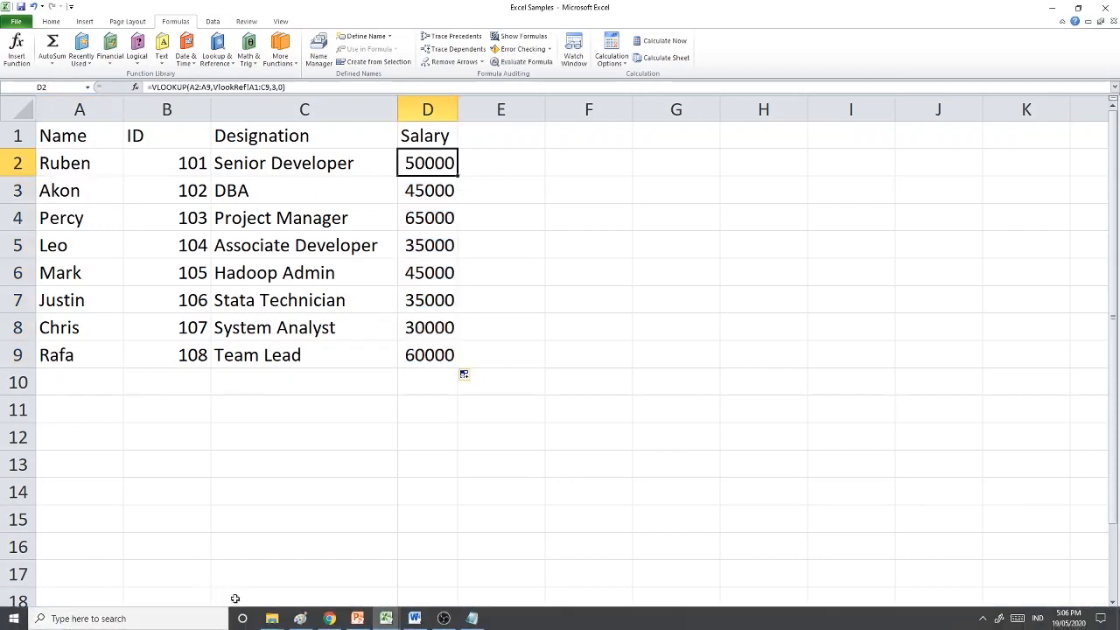
{"action": "left_click", "coordinate": [233, 611]}
{"action": "left_click", "coordinate": [55, 160]}
{"action": "left_click", "coordinate": [354, 162]}
{"action": "left_click", "coordinate": [56, 193]}
{"action": "left_click", "coordinate": [329, 187]}
{"action": "left_click", "coordinate": [190, 612]}
{"action": "left_click", "coordinate": [77, 189]}
{"action": "left_click", "coordinate": [420, 191]}
- Format the salaries in D2:D9 with the Comma style, showing thousands separators and two decimals
{"action": "left_click", "coordinate": [433, 163]}
{"action": "key", "text": "ctrl+shift+Down"}
{"action": "left_click", "coordinate": [51, 21]}
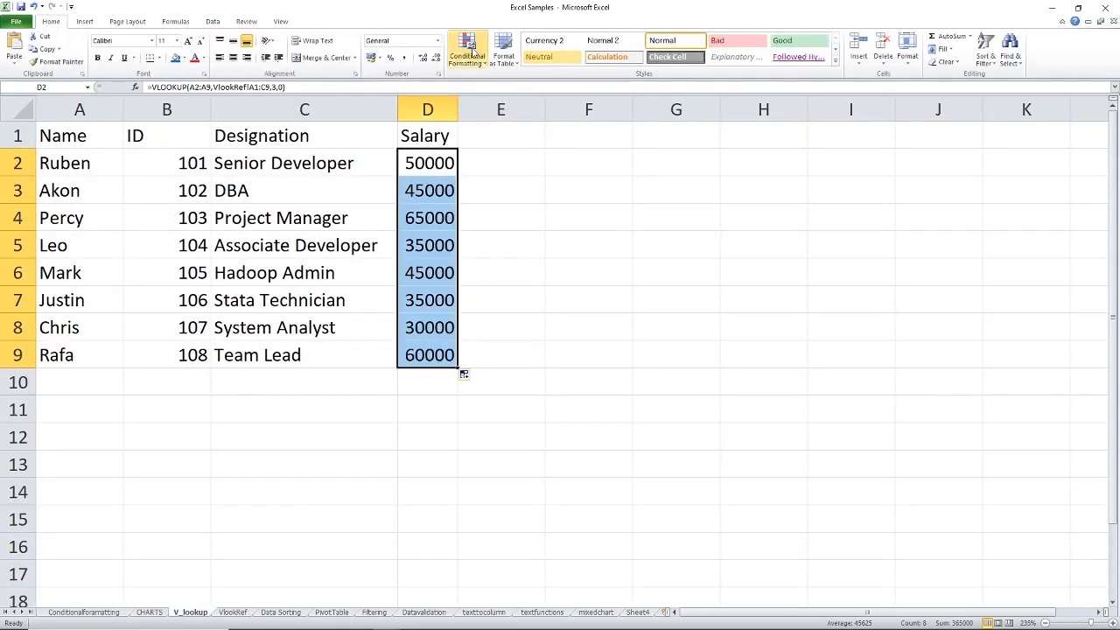
{"action": "left_click", "coordinate": [402, 57]}
{"action": "left_click", "coordinate": [592, 191]}
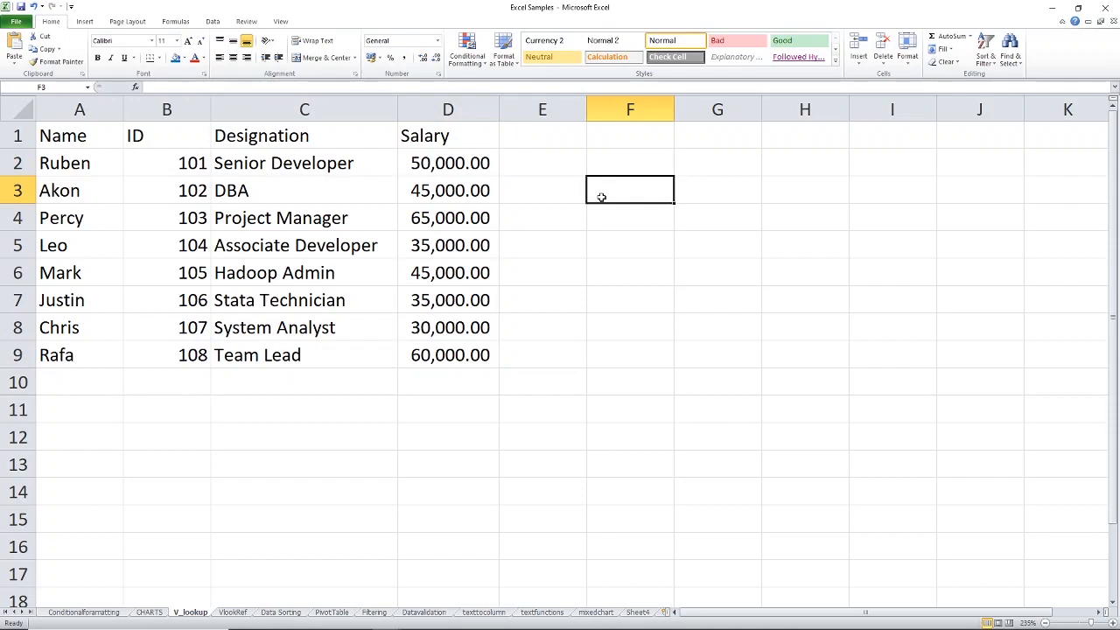